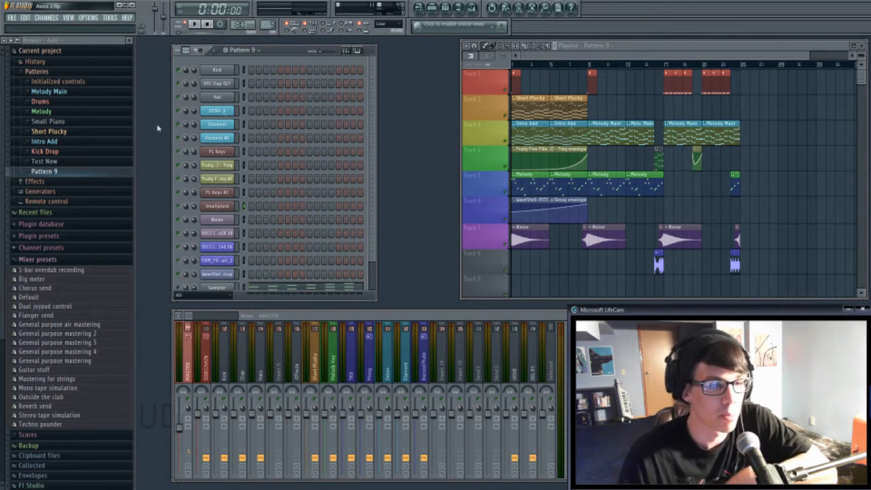
Step: Open the piano roll of the Sampler channel in Pattern 9 and examine its chord progression
scroll(286, 171, down, 2)
right_click(217, 260)
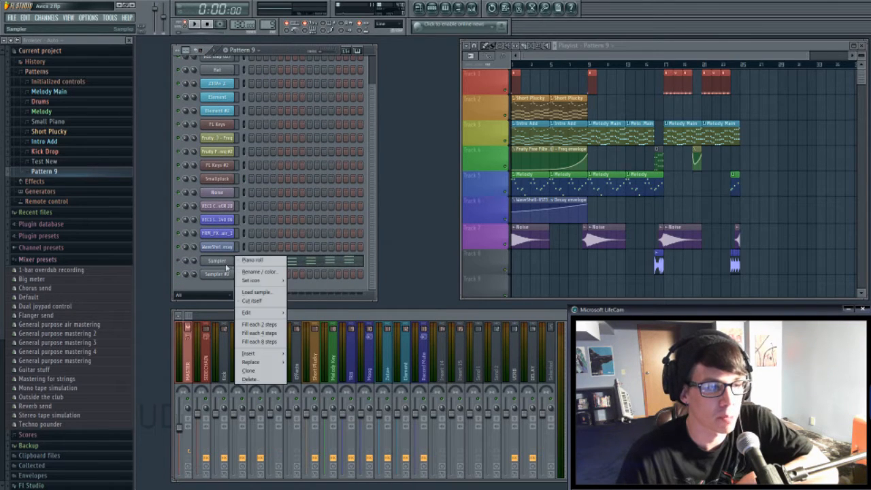
click(259, 259)
drag(550, 65, 722, 65)
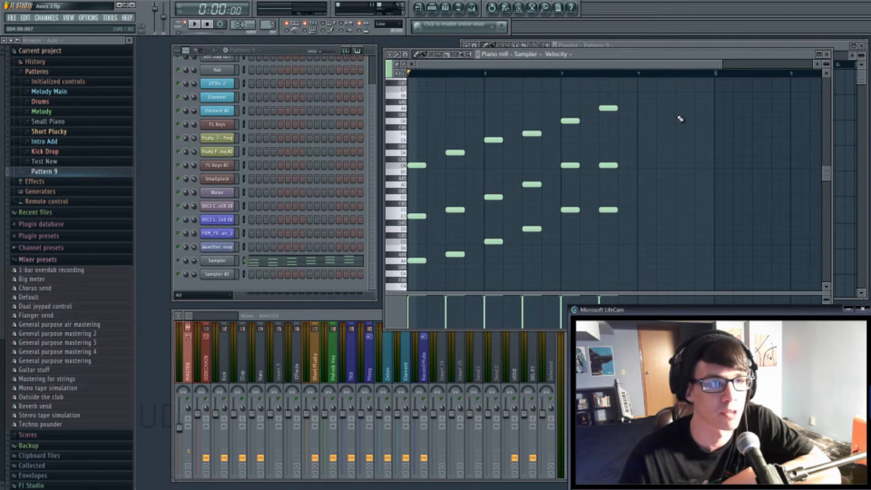
click(827, 55)
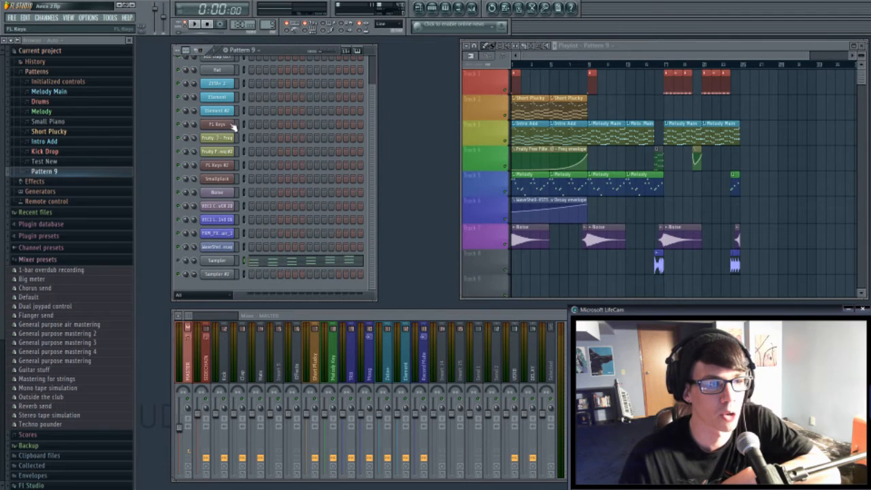
Step: In the Smallpluck channel's piano roll, draw a rhythm of six short A4 notes across bar 1 and select them all
right_click(231, 176)
click(255, 181)
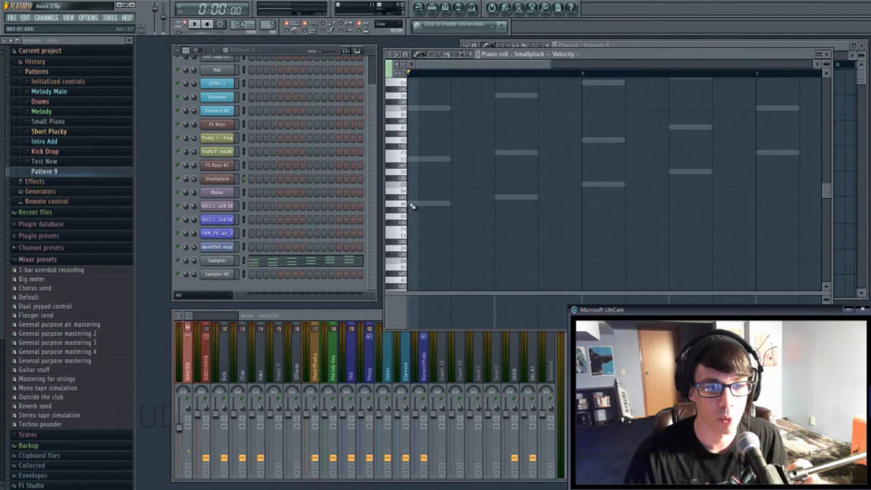
click(417, 204)
click(449, 203)
click(482, 203)
click(510, 203)
click(543, 203)
click(565, 203)
drag(550, 65, 532, 66)
key(ctrl+a)
drag(532, 64, 690, 79)
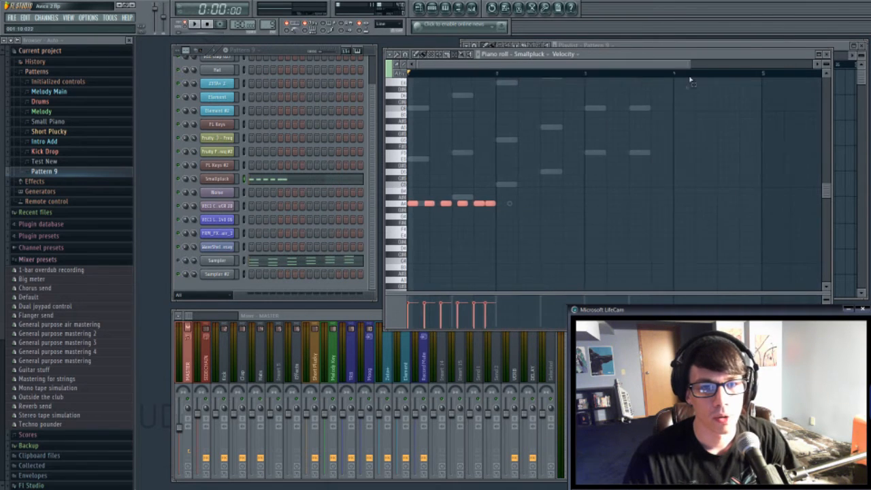
Step: Move the six-note row to C5 in bar 2 and copy it onto G5 and E6 to form a chord
scroll(535, 172, up, 2)
click(417, 56)
drag(413, 243, 494, 225)
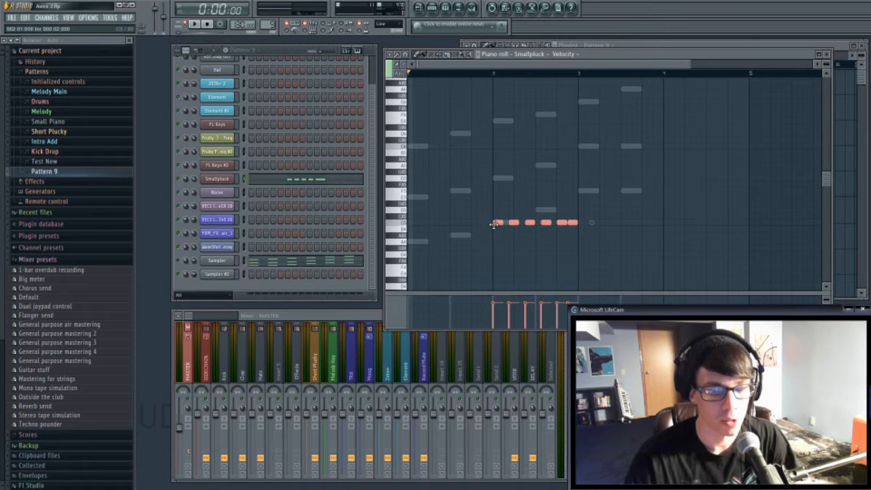
drag(491, 223, 497, 121)
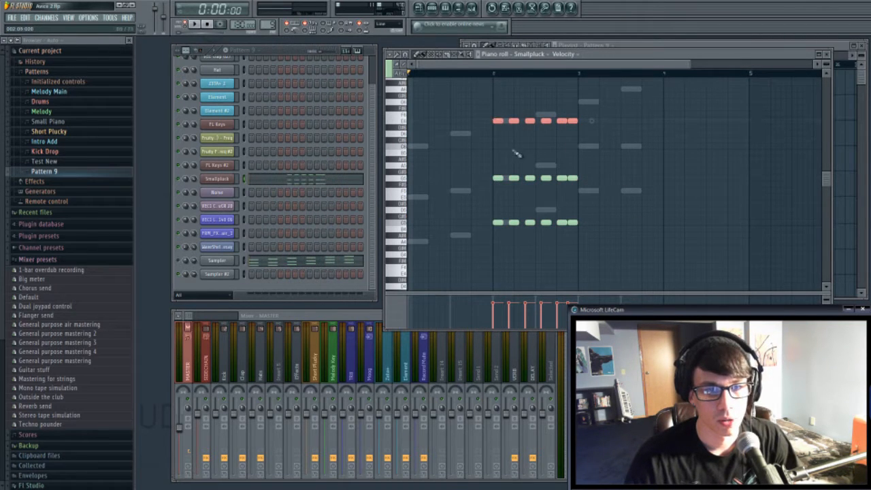
Step: Play the chord back, place the C-G-E rhythm in bar 1, and put a copy raised to D-A-F in bar 2
click(492, 72)
click(194, 24)
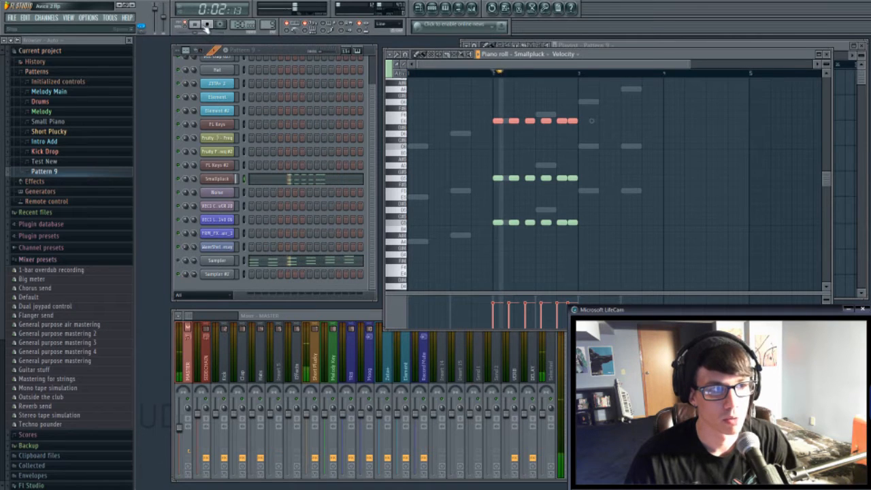
key(ctrl+a)
key(space)
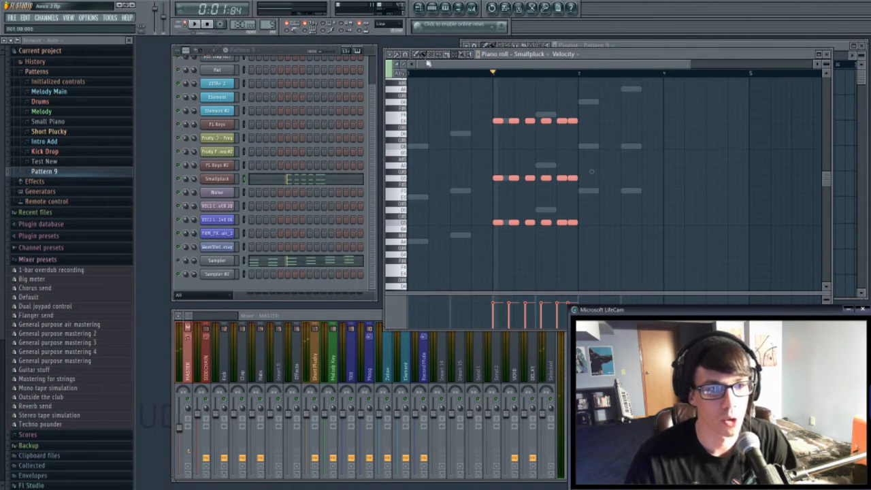
mouse_move(497, 119)
mouse_down()
mouse_move(410, 119)
mouse_move(502, 116)
mouse_move(495, 113)
mouse_up()
drag(647, 256, 498, 162)
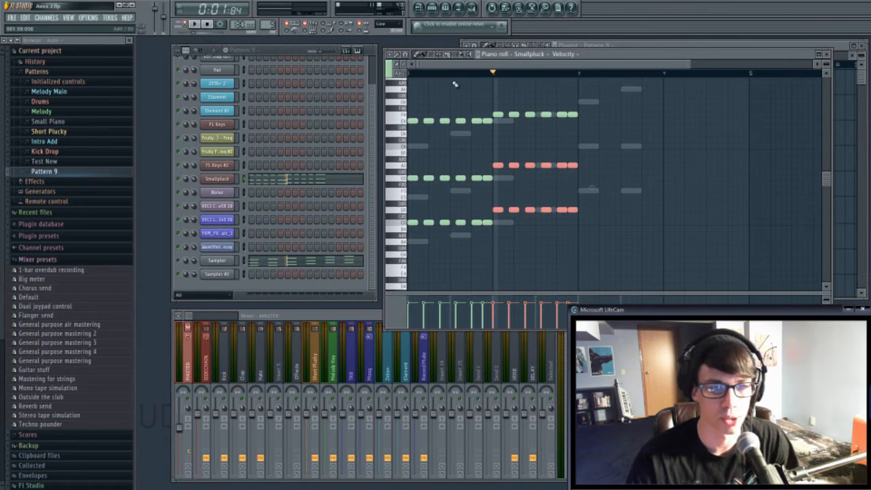
Step: Copy the chord rhythm into bar 3 on A#, F and C, and duplicate that bar into bar 4
mouse_move(641, 243)
mouse_down()
mouse_move(606, 231)
mouse_move(496, 100)
mouse_move(492, 114)
mouse_move(580, 130)
mouse_move(582, 148)
mouse_up()
drag(755, 283, 582, 189)
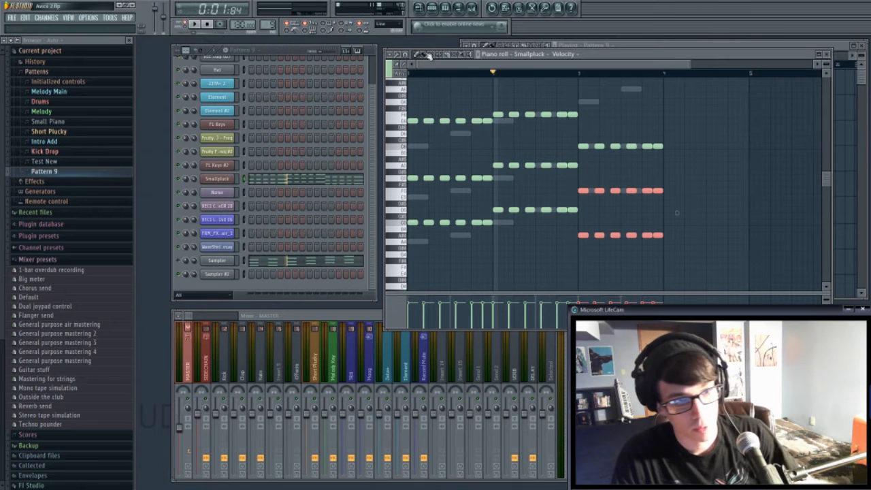
drag(711, 232, 606, 142)
drag(725, 283, 665, 146)
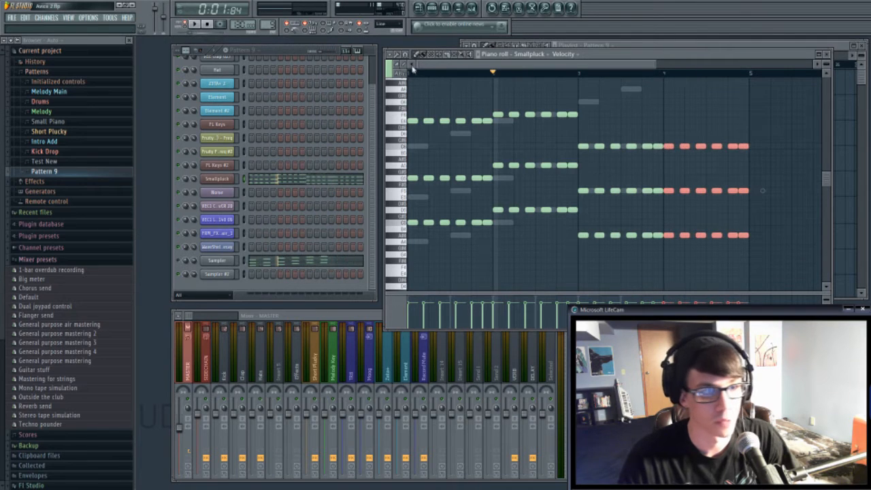
Step: Play the progression and move the last three chord hits of bar 4 up to F, C and G
click(416, 72)
click(195, 25)
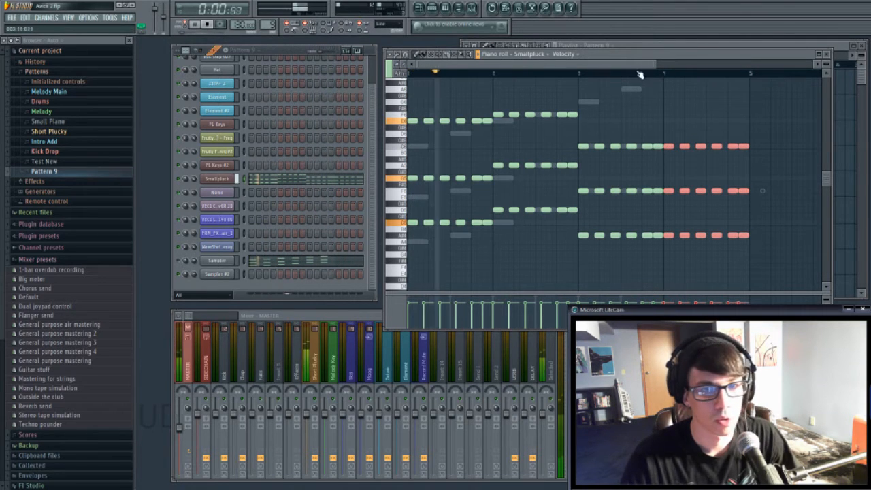
drag(655, 65, 750, 65)
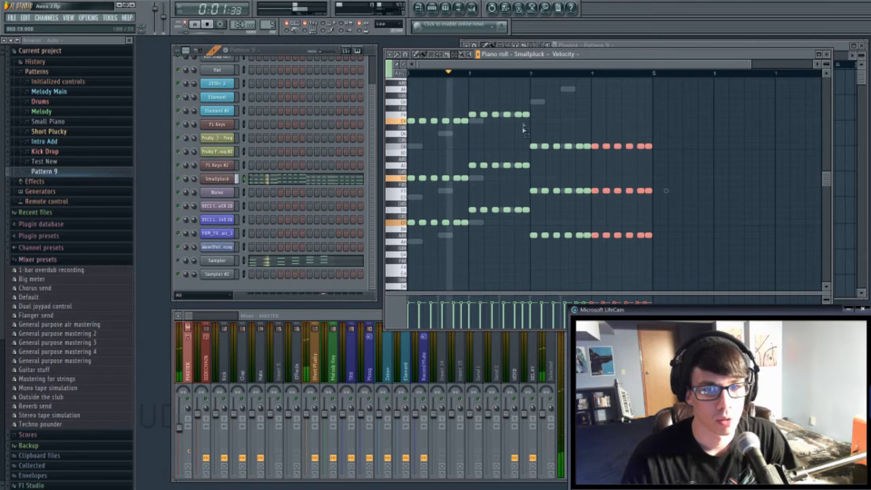
drag(700, 257, 628, 133)
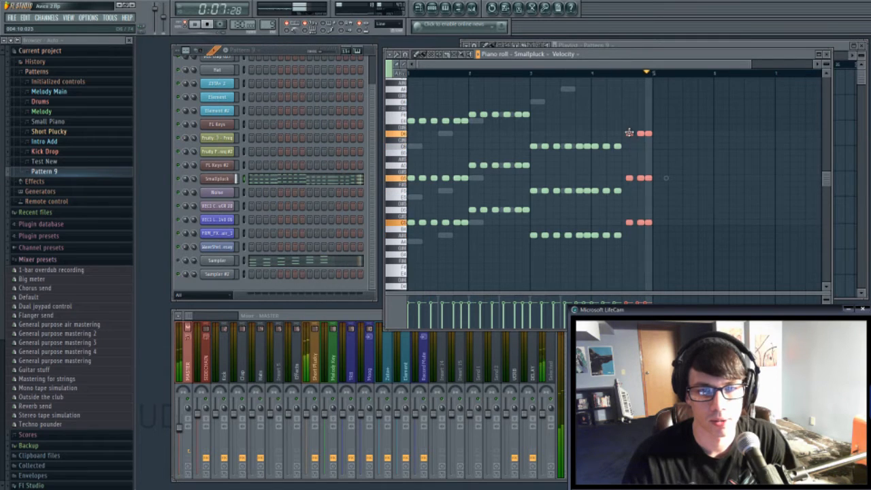
drag(629, 133, 629, 101)
click(599, 75)
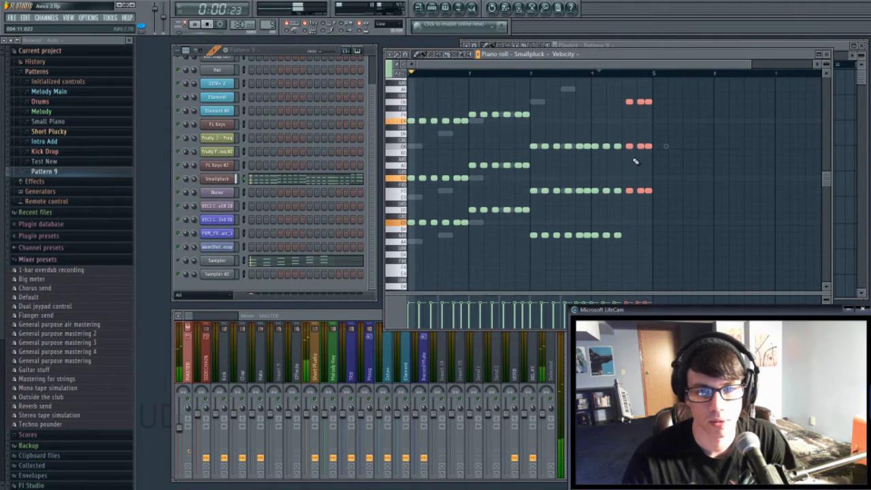
click(208, 25)
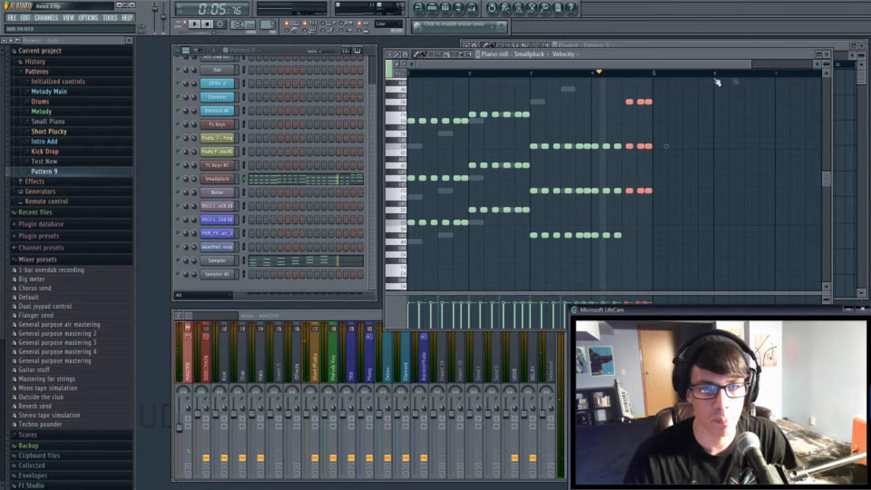
Step: Select the top note of every chord across the four bars and copy this line one octave higher
drag(749, 66, 776, 66)
scroll(678, 208, up, 2)
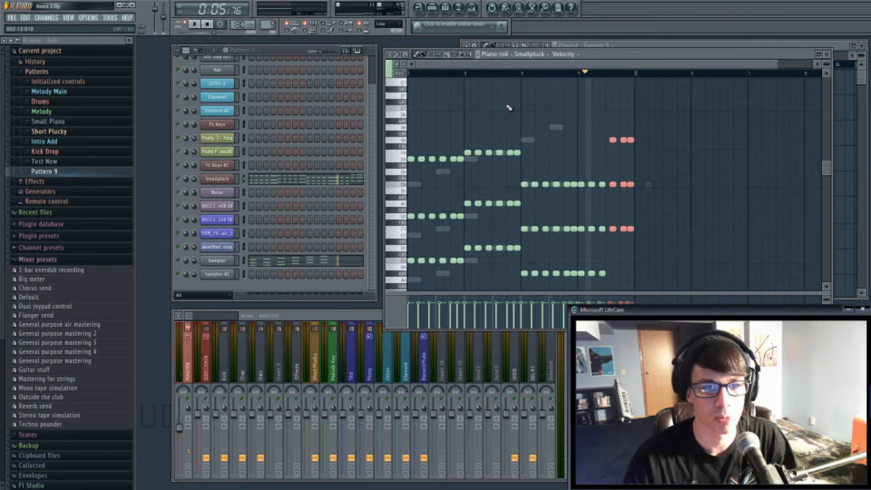
click(458, 58)
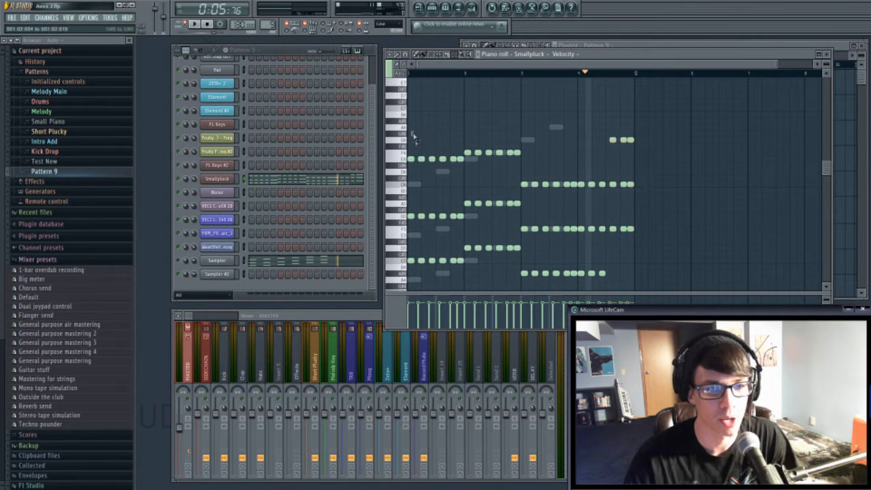
drag(411, 132, 602, 198)
drag(602, 116, 643, 139)
scroll(421, 197, up, 2)
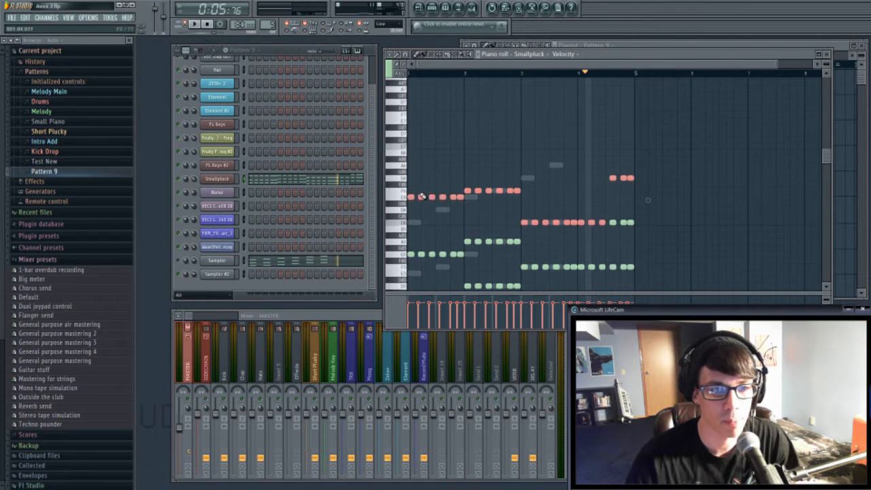
drag(407, 197, 410, 126)
Step: With the pattern playing, raise the last two notes of the top line in bar 1 to G and A
click(195, 24)
scroll(534, 160, up, 2)
ctrl+click(451, 115)
drag(451, 159, 450, 139)
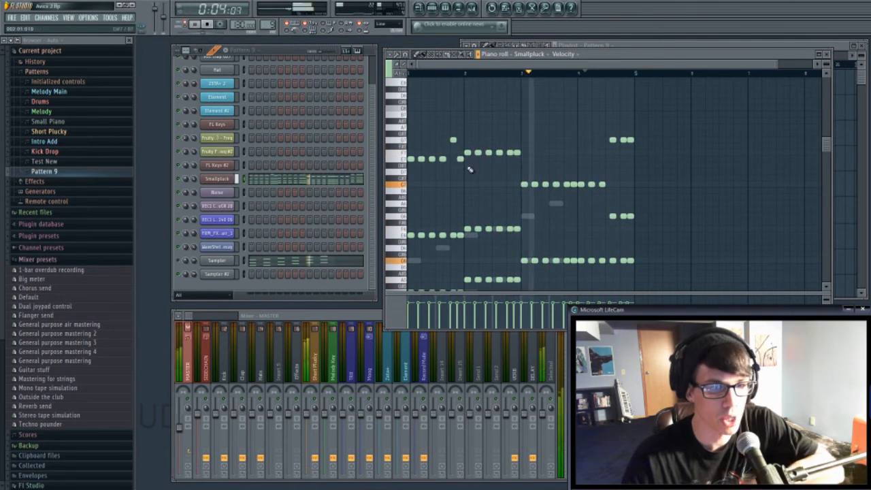
drag(460, 160, 461, 130)
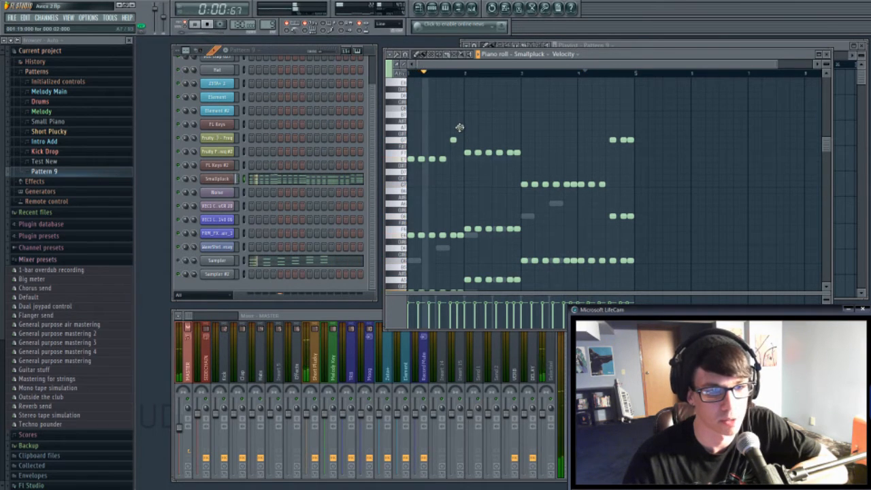
Step: In the top line, set bar 2's third note to G and fifth to E, and the last notes of bars 3 and 4 to A
drag(509, 152, 509, 159)
right_click(488, 151)
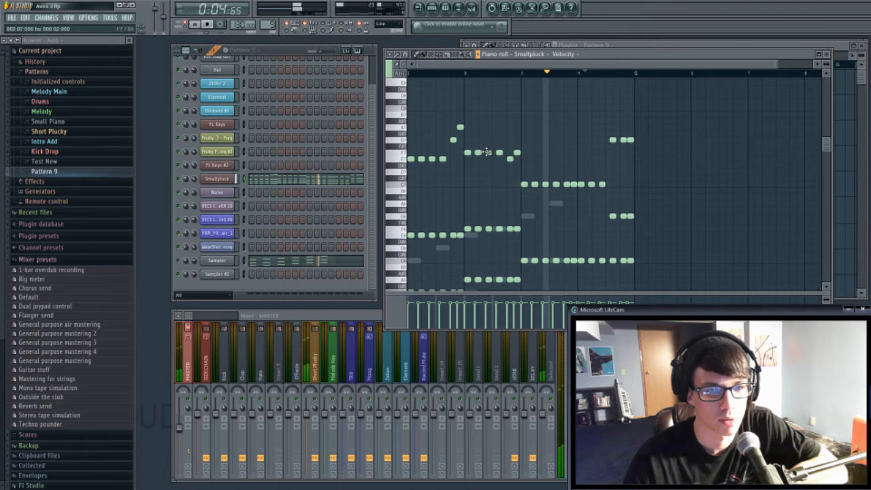
click(489, 139)
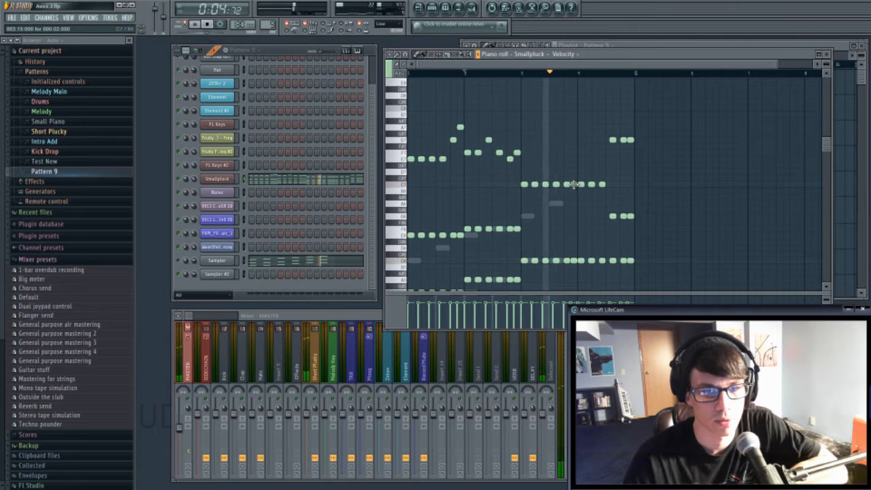
click(574, 202)
right_click(630, 139)
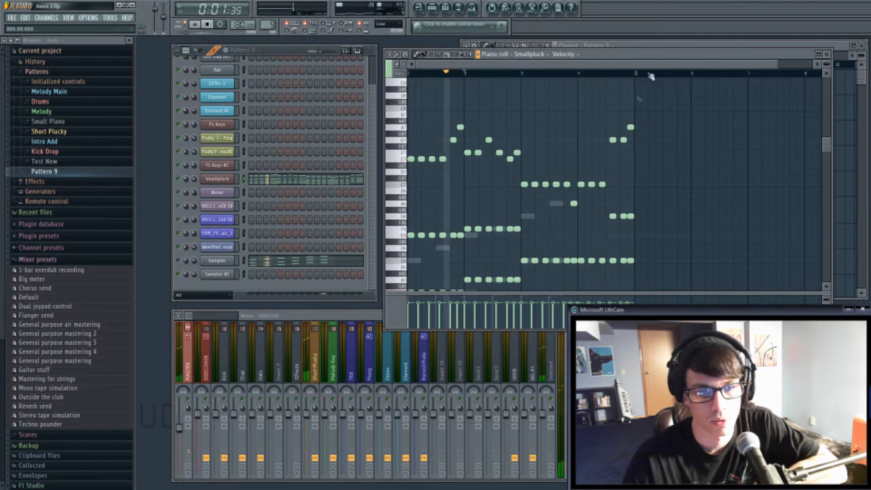
scroll(635, 172, down, 3)
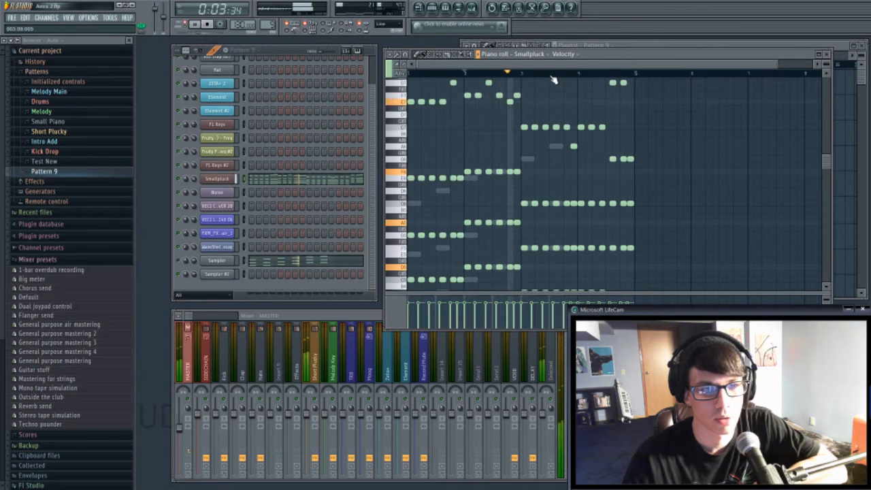
scroll(554, 80, up, 1)
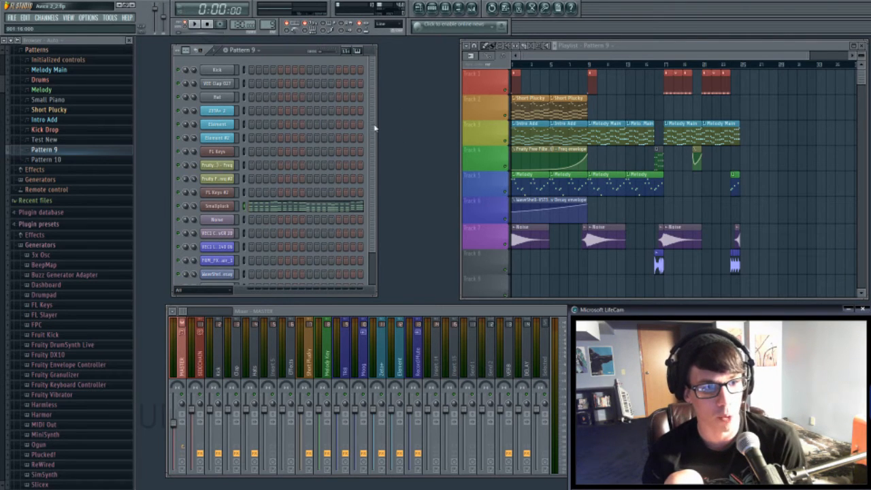
Step: Paste the Smallpluck notes into the Element, Element #2 and FL Keys channels and play Pattern 9 to hear them layered
drag(374, 125, 375, 155)
scroll(272, 170, up, 3)
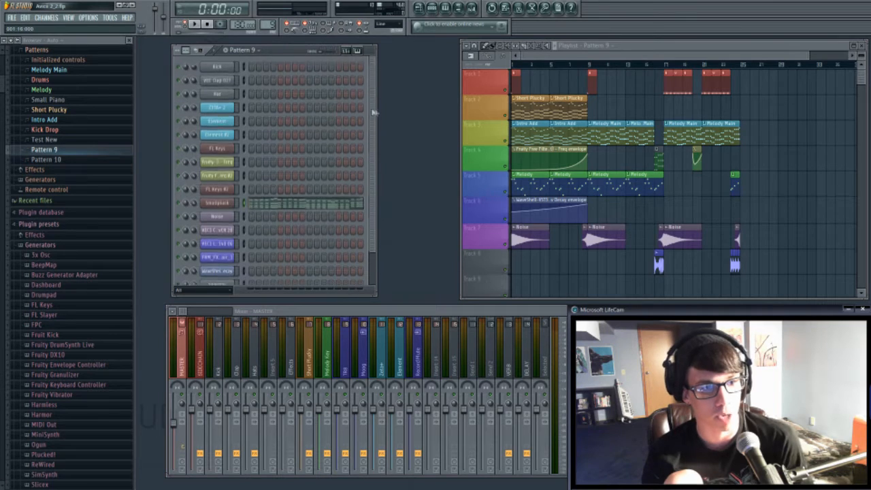
key(ctrl+v)
click(244, 140)
key(ctrl+v)
click(244, 153)
key(ctrl+v)
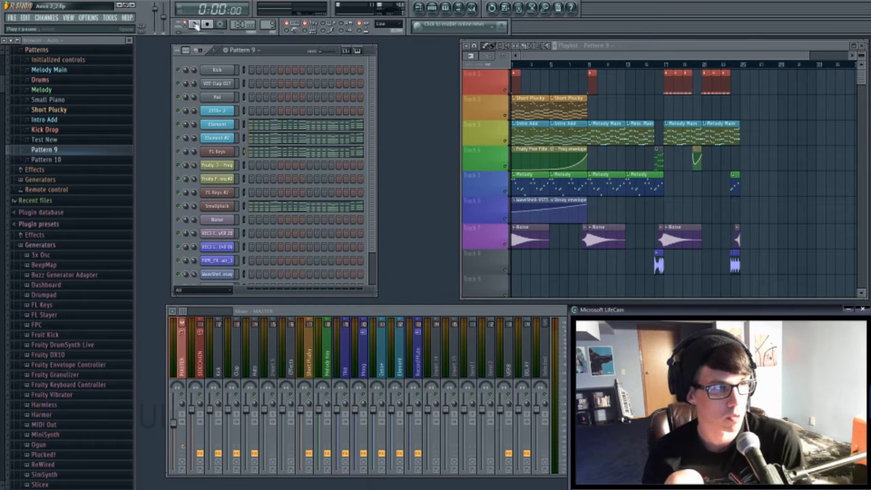
click(194, 24)
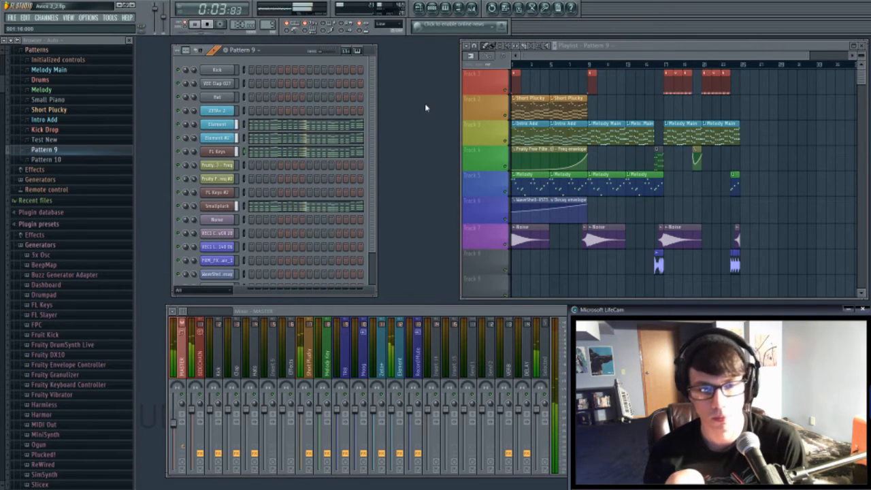
click(208, 25)
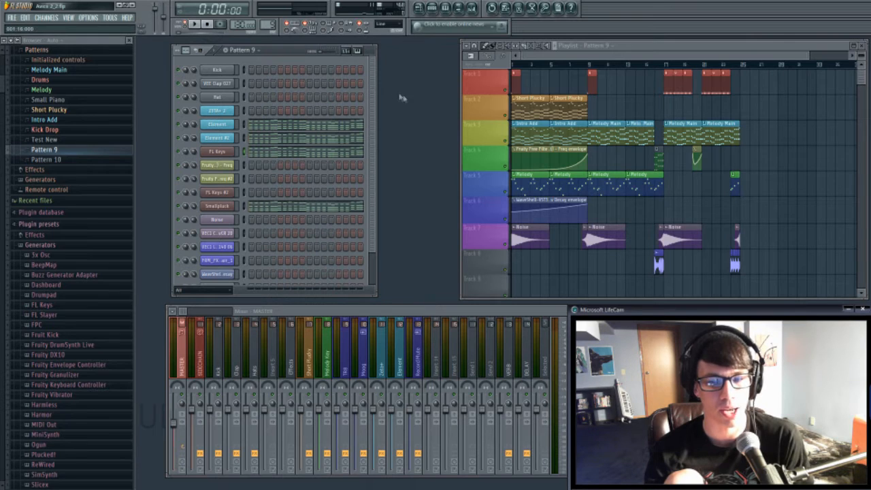
Step: Add a WaveShell-VST3 9.3 channel with the Element synth and switch to the first empty pattern
click(49, 18)
mouse_move(54, 26)
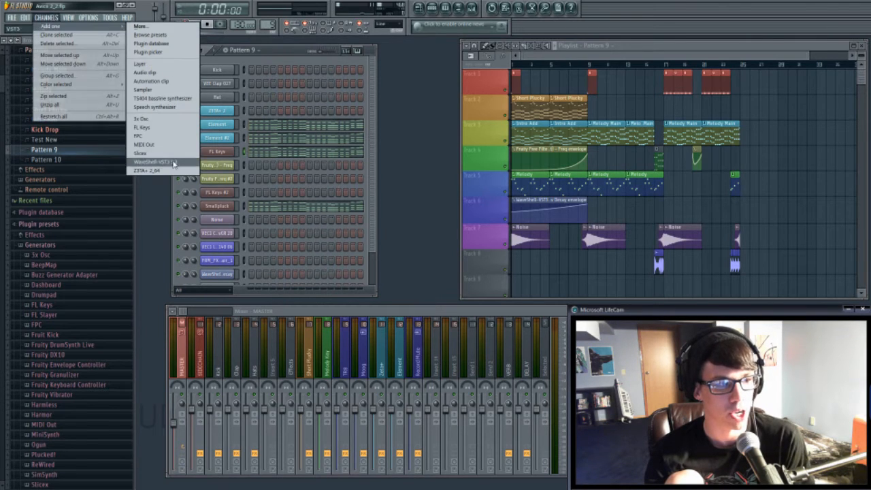
click(173, 163)
drag(438, 262, 525, 49)
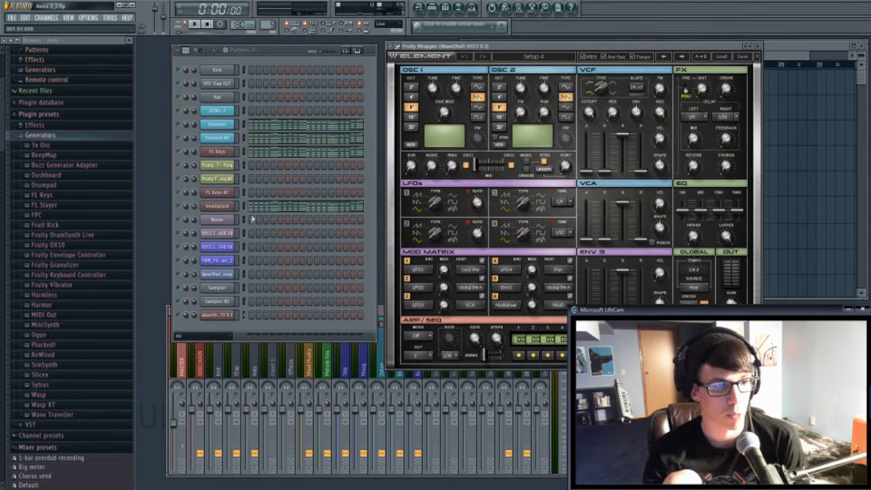
click(259, 50)
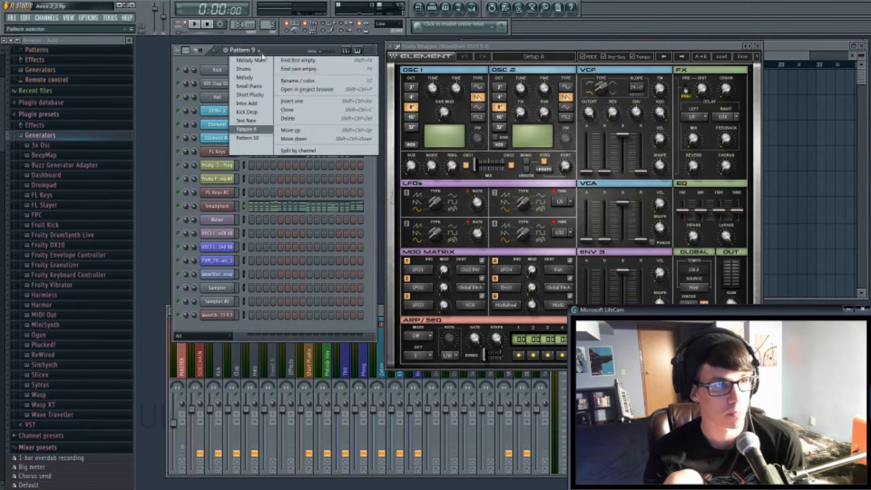
click(298, 60)
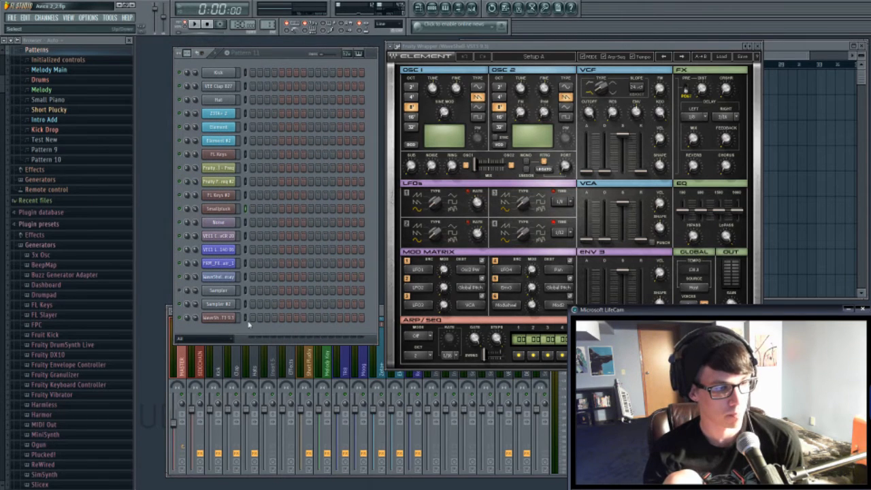
Step: Paste the copied notes into the new WaveShell-VST3 9.3 channel and play Pattern 11 to hear the Element synth
key(ctrl+v)
click(195, 25)
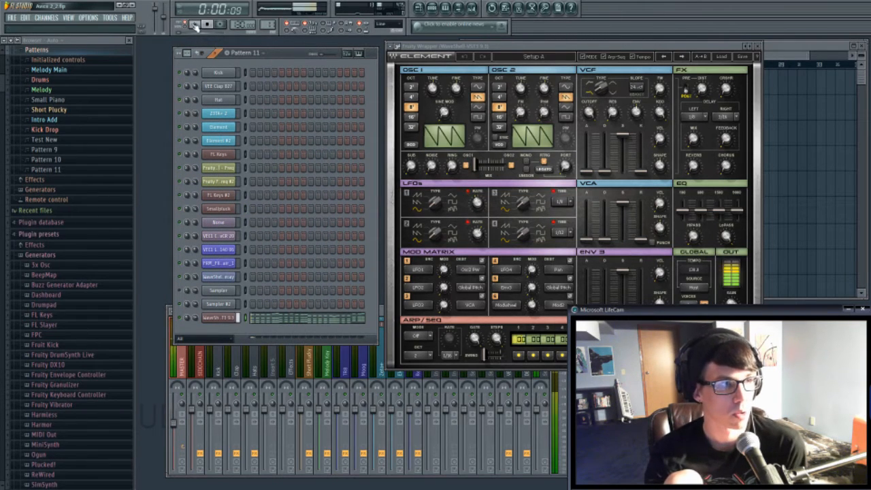
drag(484, 48, 254, 53)
key(space)
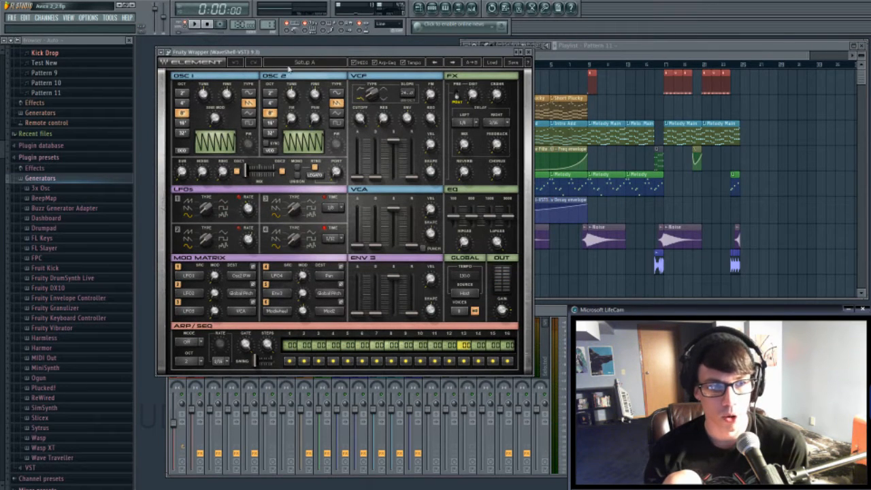
Step: Set Element's oscillator mix to the middle and OSC 2 to 16', and play the pattern to hear both oscillators
drag(251, 175, 259, 170)
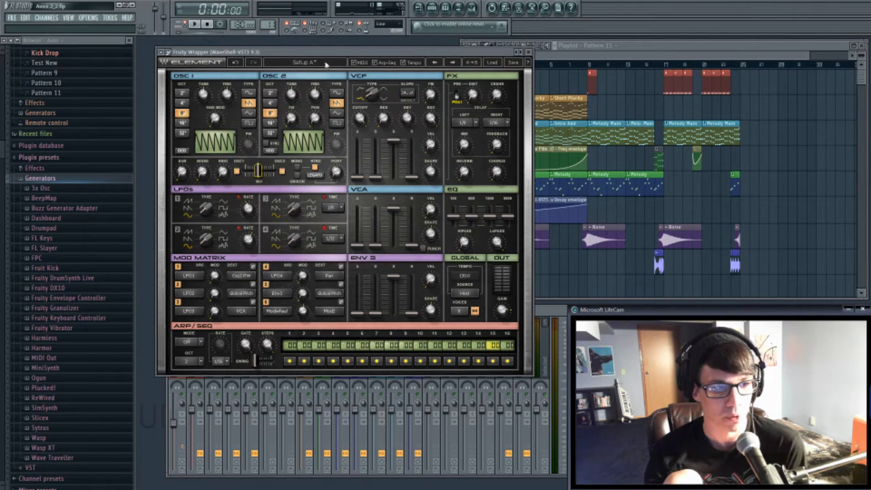
click(270, 123)
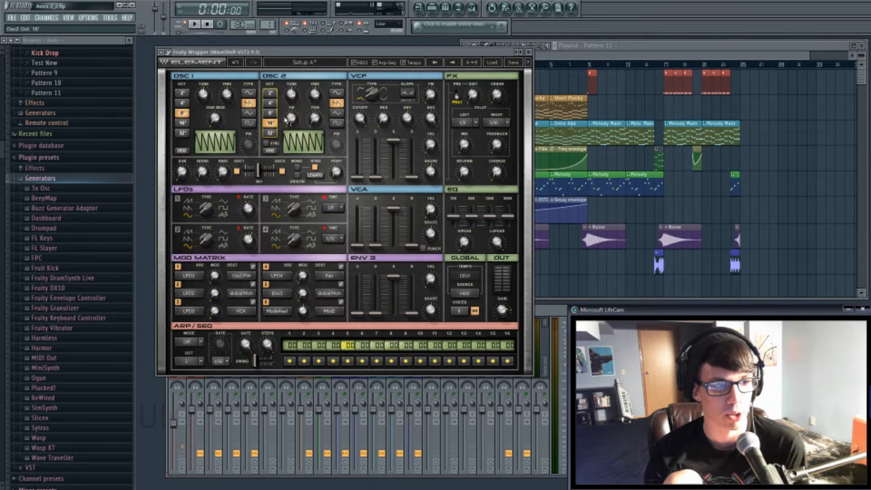
click(196, 25)
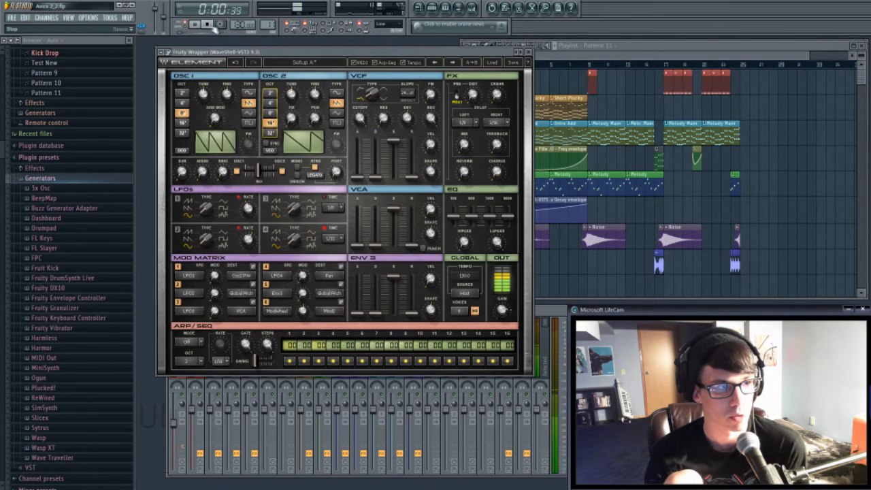
click(208, 24)
Step: Adjust Element's chorus, reverb and delay mix amounts in the FX section, and play the pattern to hear them
drag(496, 171, 496, 156)
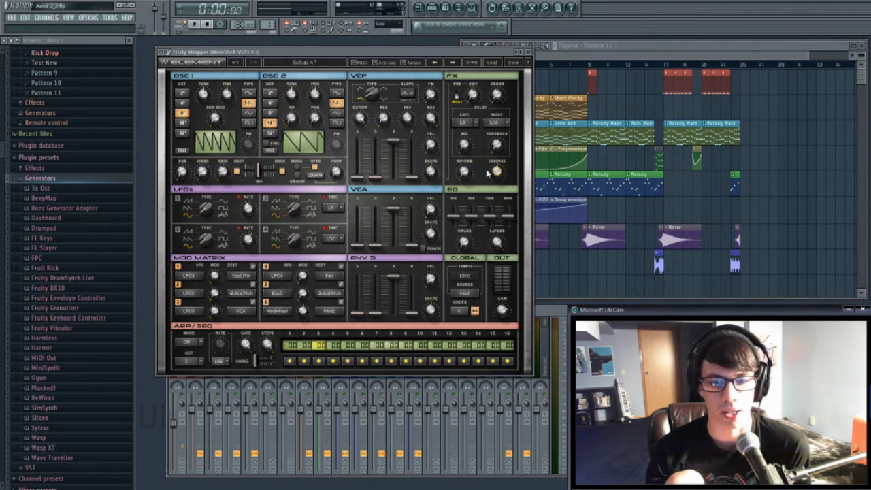
drag(496, 173, 496, 176)
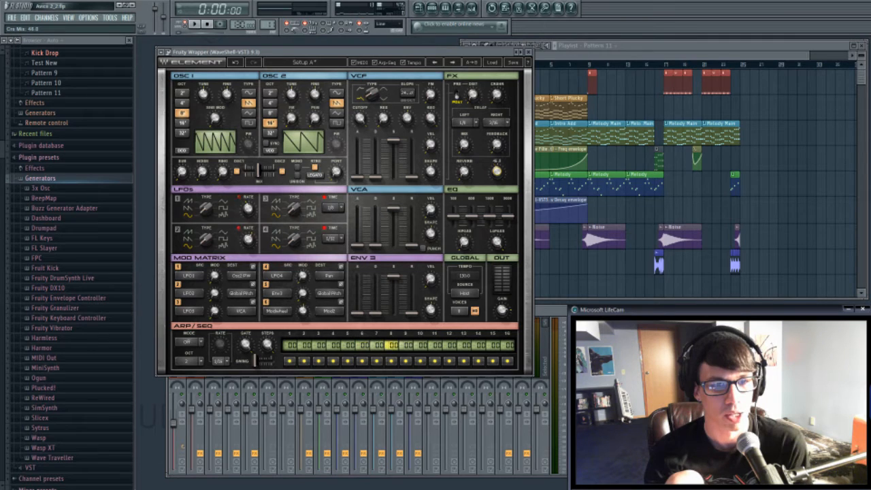
drag(464, 172, 464, 175)
drag(464, 145, 464, 153)
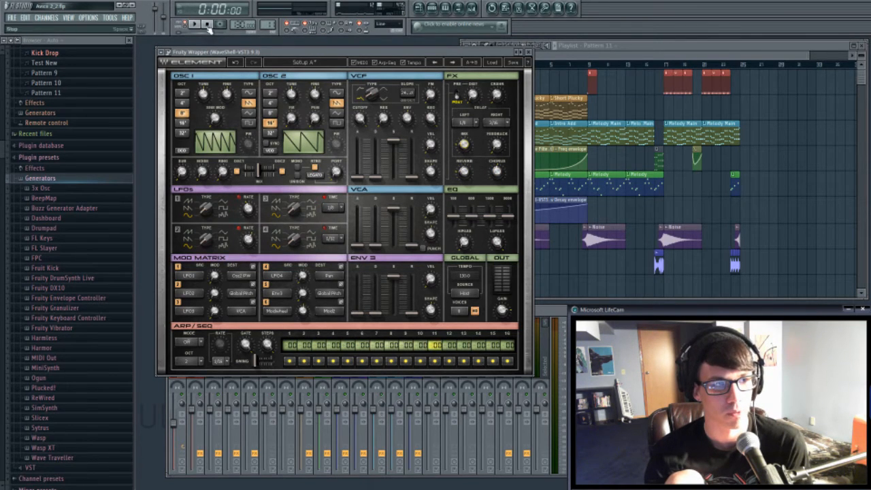
key(space)
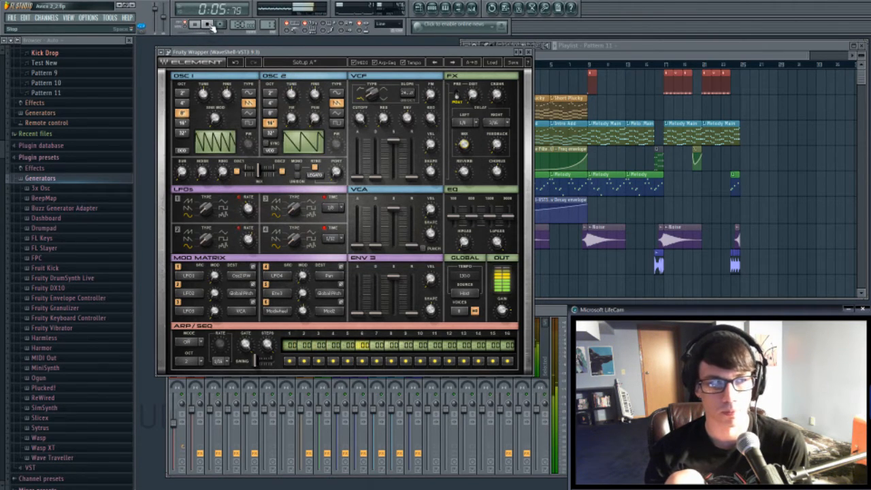
click(213, 25)
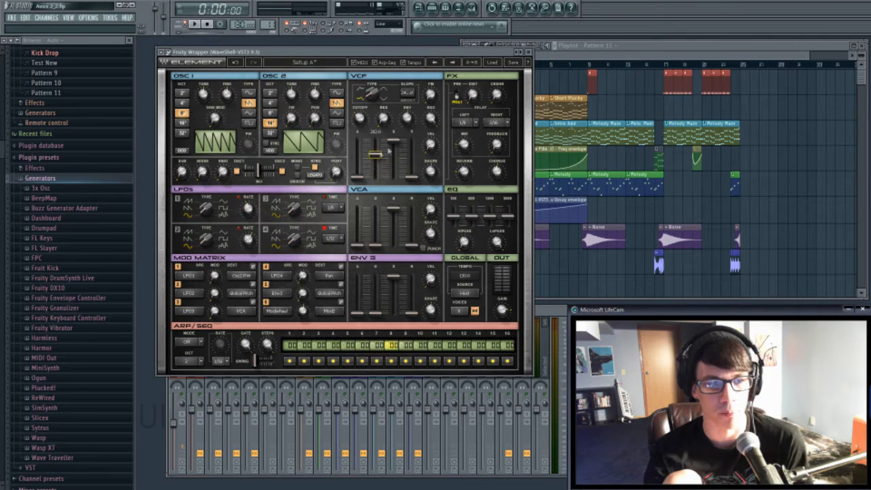
Step: Lengthen the VCF envelope's decay, lower its sustain, and adjust the filter cutoff and envelope amount while the pattern plays
drag(394, 145, 403, 156)
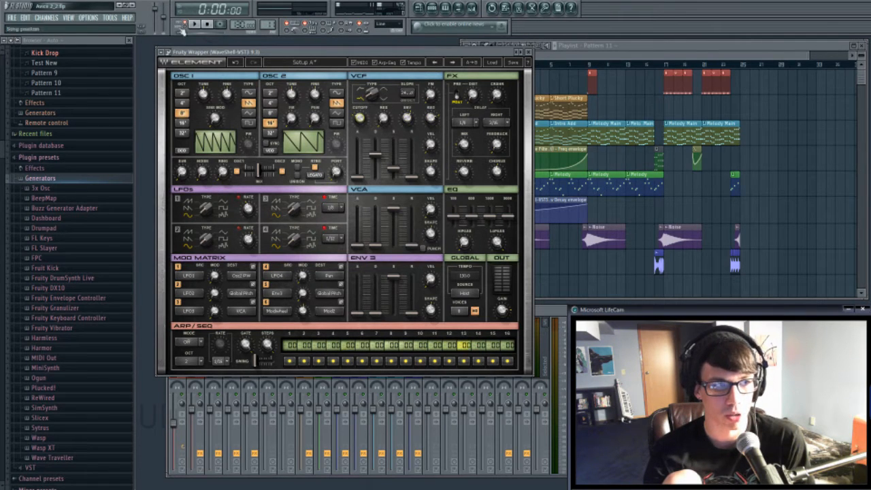
key(space)
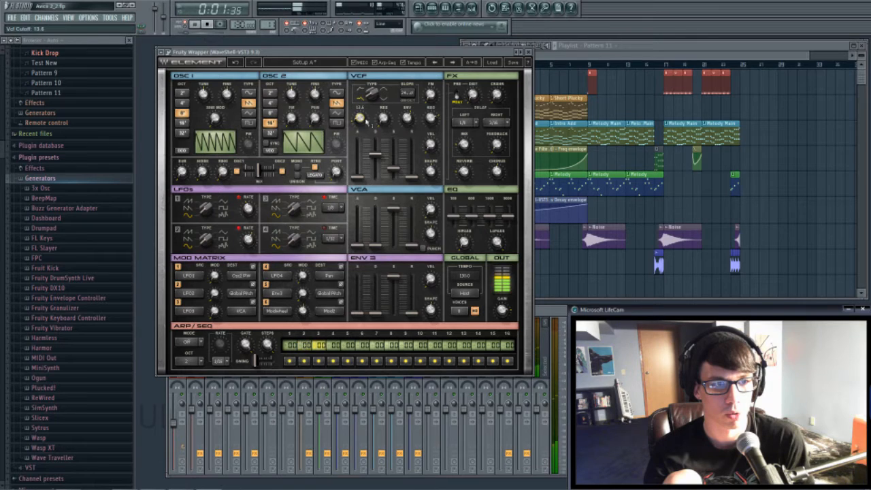
drag(406, 118, 409, 123)
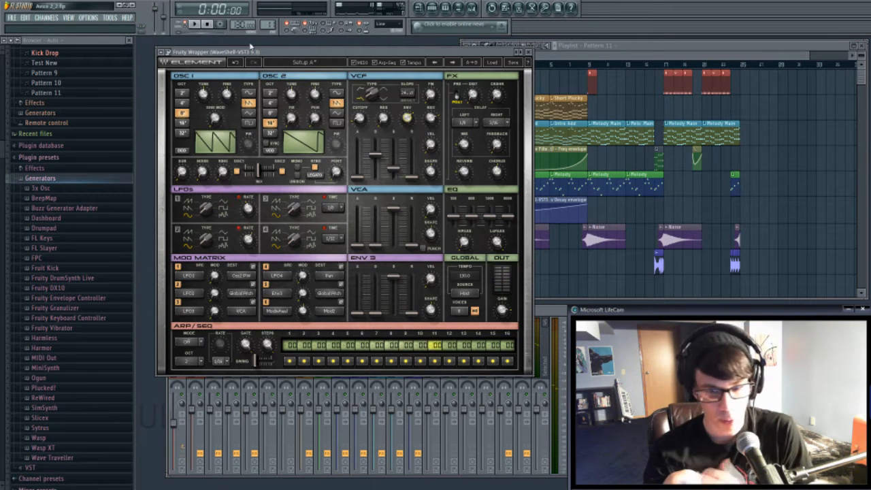
Step: Clone the WaveShell-VST3 9.3 channel and put the same chord notes into the clone's piano roll
click(528, 52)
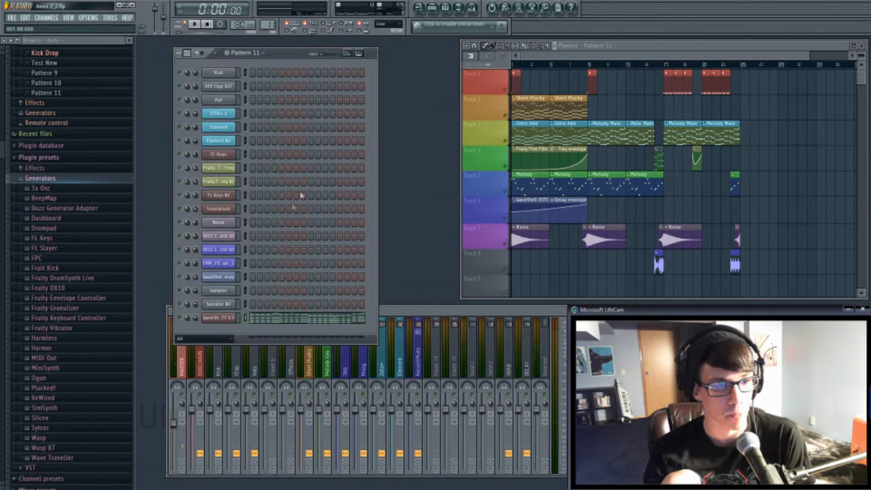
right_click(228, 324)
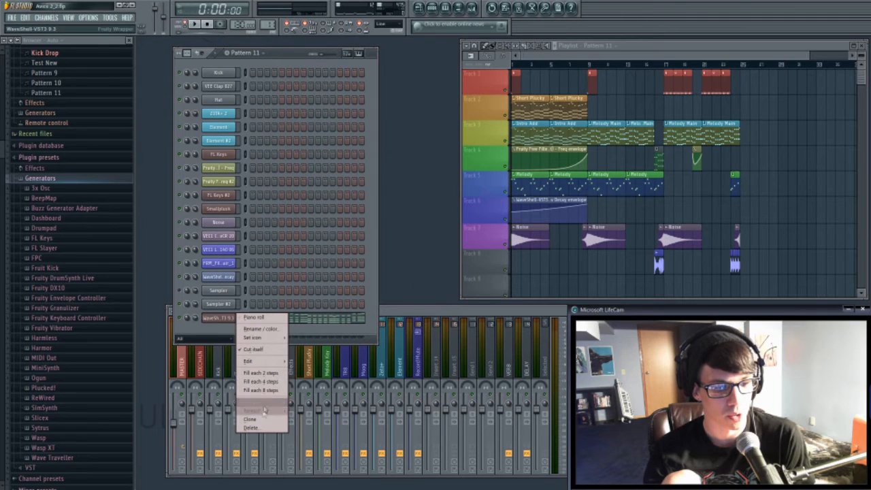
click(262, 420)
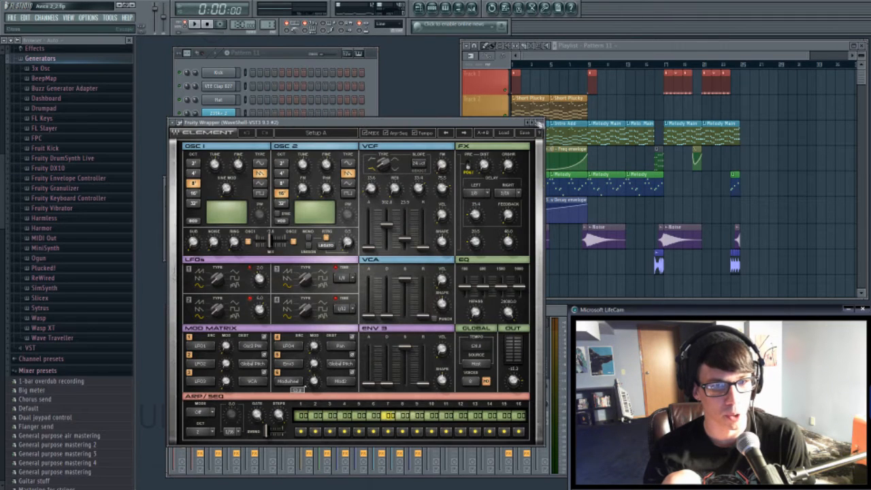
click(538, 123)
click(275, 183)
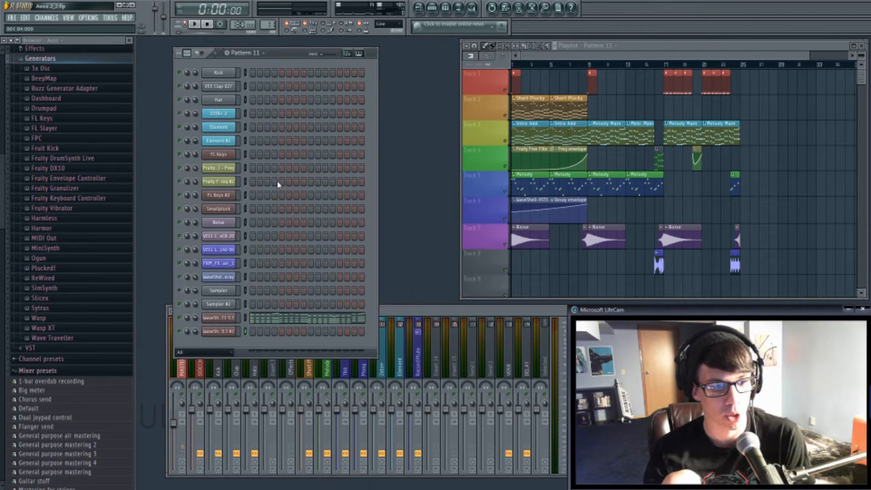
right_click(247, 332)
click(259, 332)
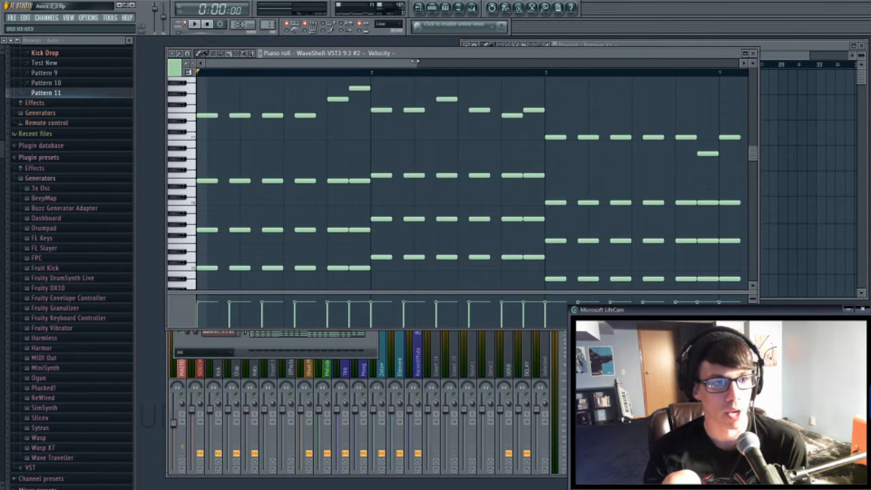
Step: Mute all upper chord and melody notes in the cloned channel, leaving only the lowest note of each chord active
drag(414, 61, 597, 62)
drag(594, 128, 149, 72)
key(Delete)
drag(208, 160, 382, 254)
key(alt+m)
drag(372, 120, 576, 227)
key(alt+m)
scroll(578, 208, down, 3)
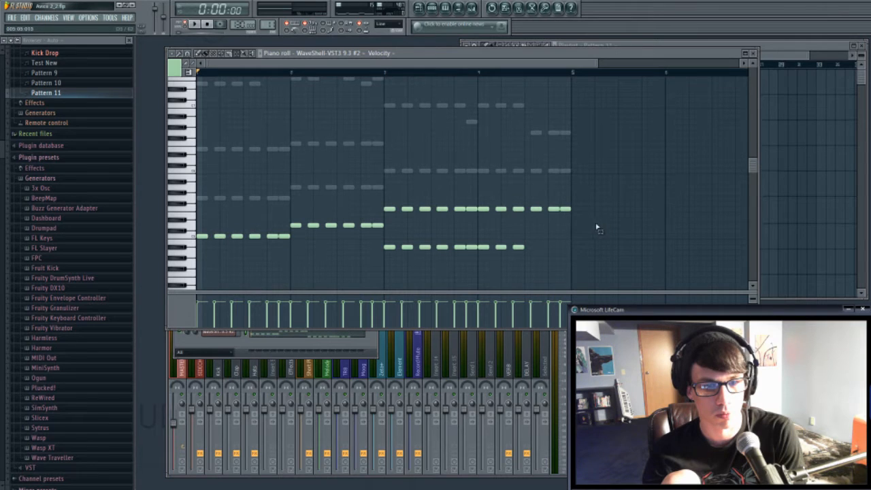
drag(523, 227, 387, 189)
key(alt+m)
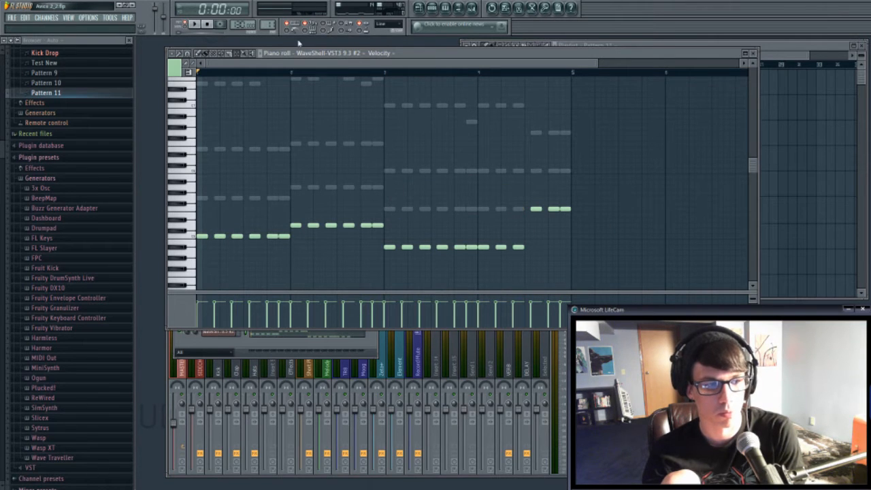
click(753, 54)
Step: Play Pattern 11 and check the cloned channel's active bass notes in the piano roll
click(191, 24)
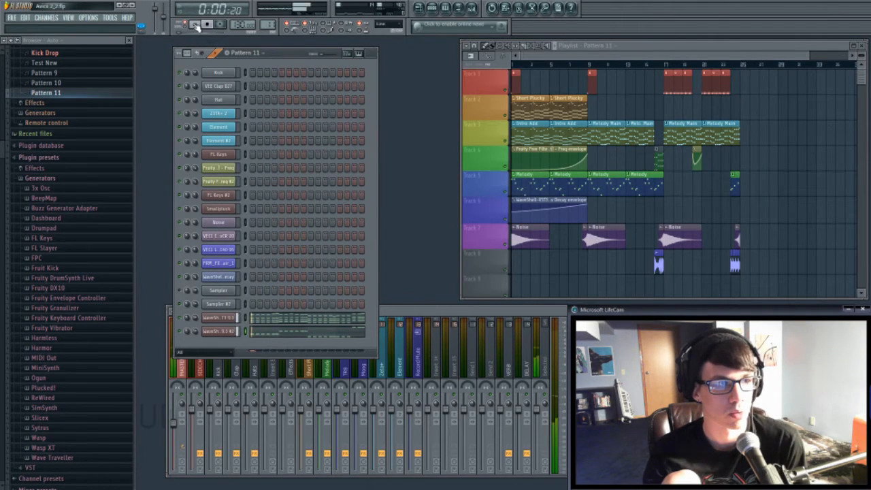
right_click(229, 336)
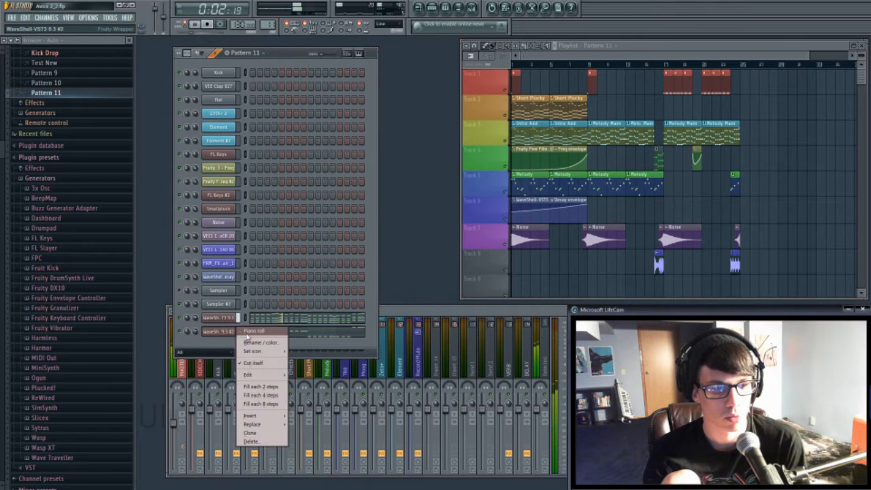
click(242, 341)
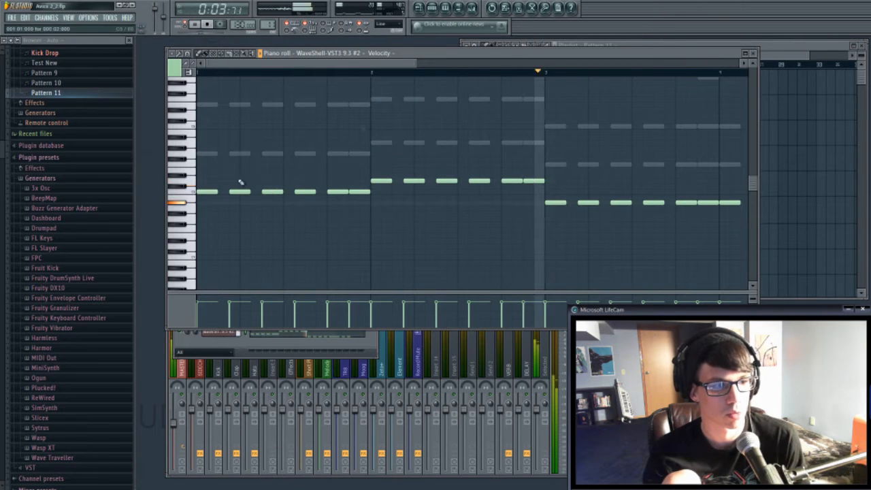
click(753, 54)
click(208, 24)
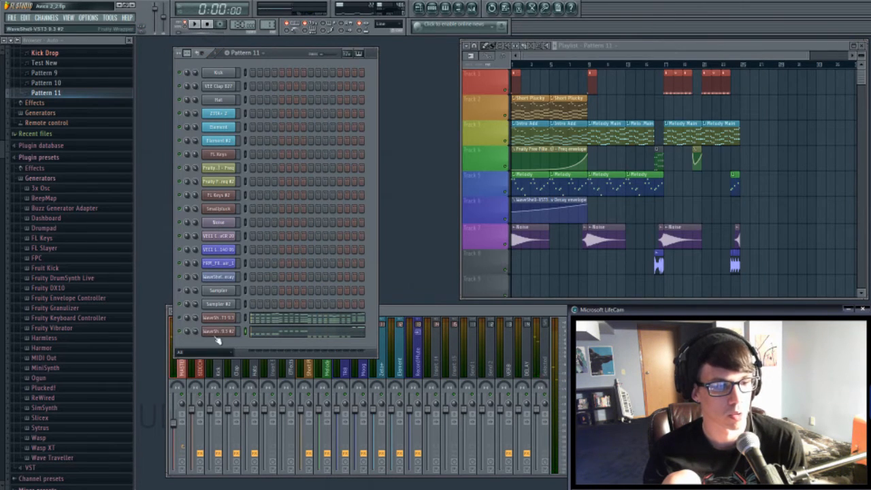
Step: Load the Full Reset preset in the cloned channel's Element synth
click(194, 24)
click(218, 331)
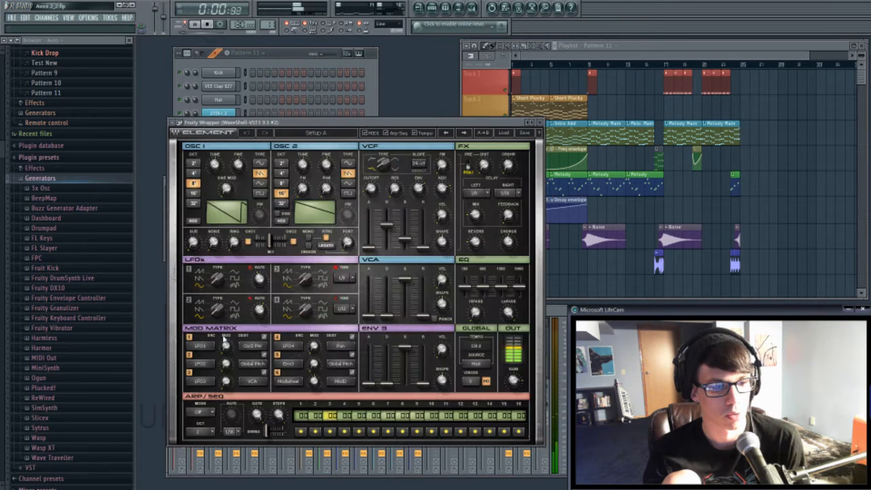
click(509, 133)
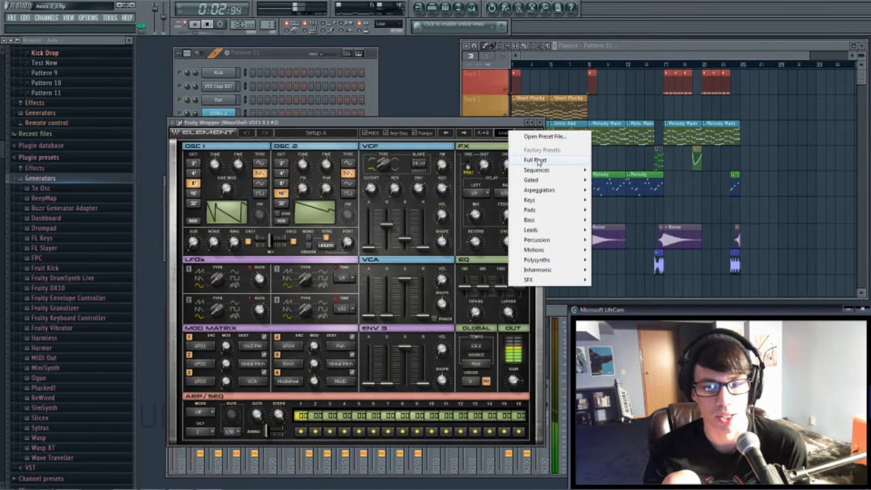
click(534, 160)
key(space)
Step: Set the clone's OSC 1 to 16' with the square waveform and play the pattern to hear the bass
drag(345, 122, 541, 93)
click(390, 164)
click(455, 164)
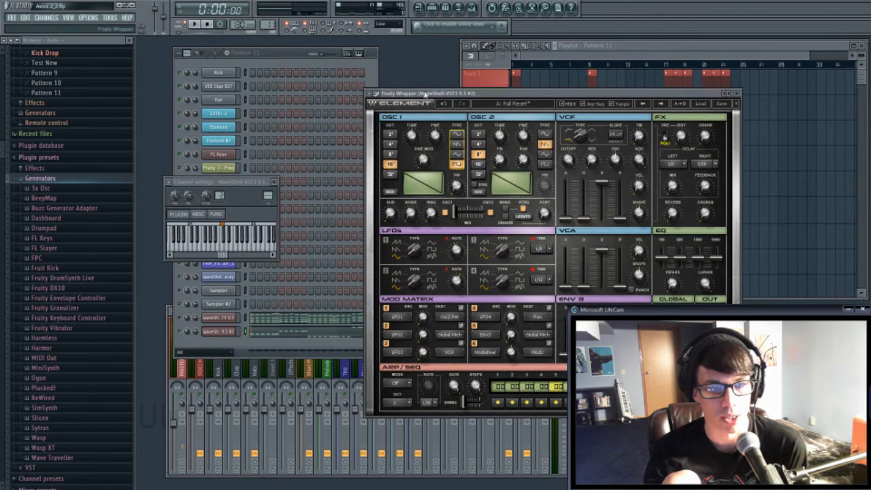
key(space)
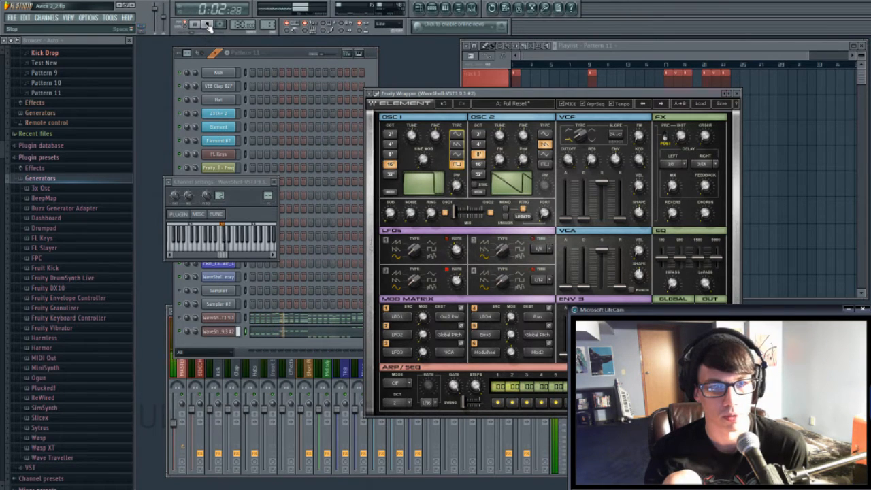
click(209, 26)
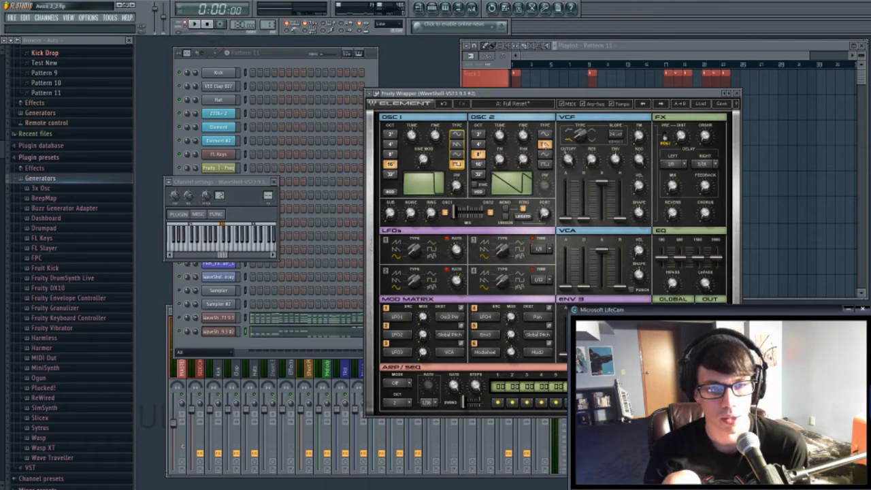
Step: Blend OSC 2 into the clone's sound by setting the oscillator mix near the middle, and play the pattern to hear it
drag(447, 216, 467, 208)
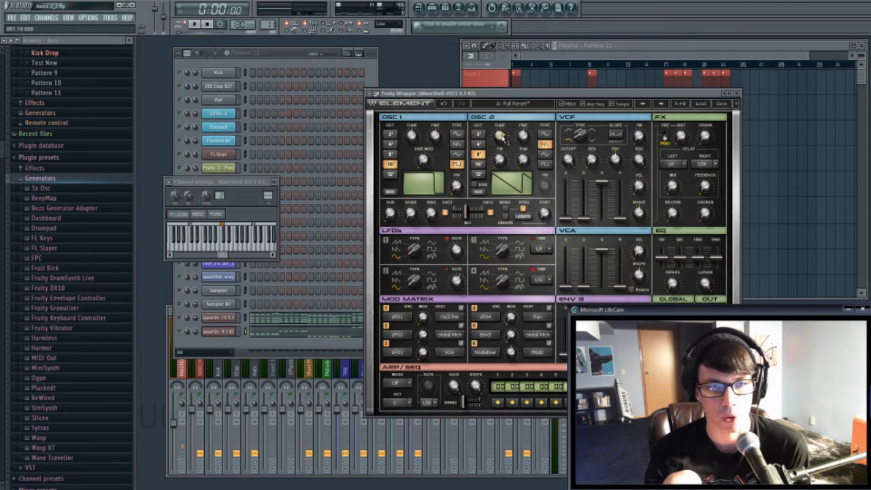
click(196, 25)
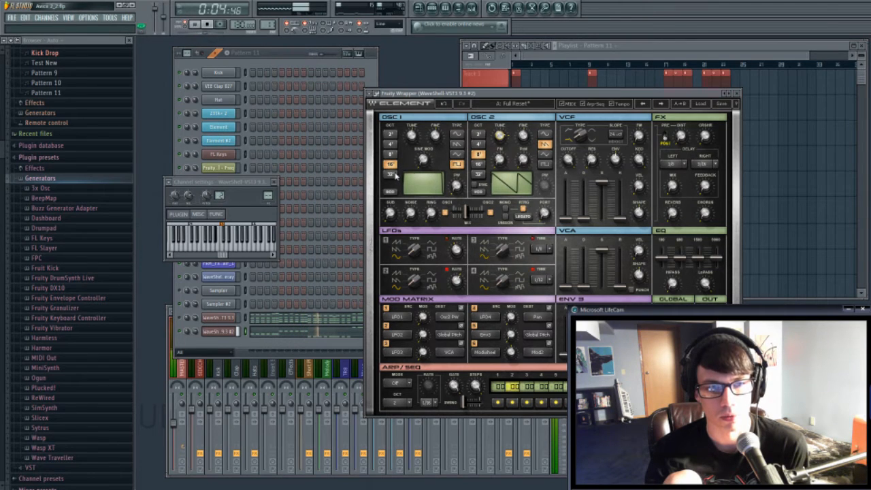
click(275, 187)
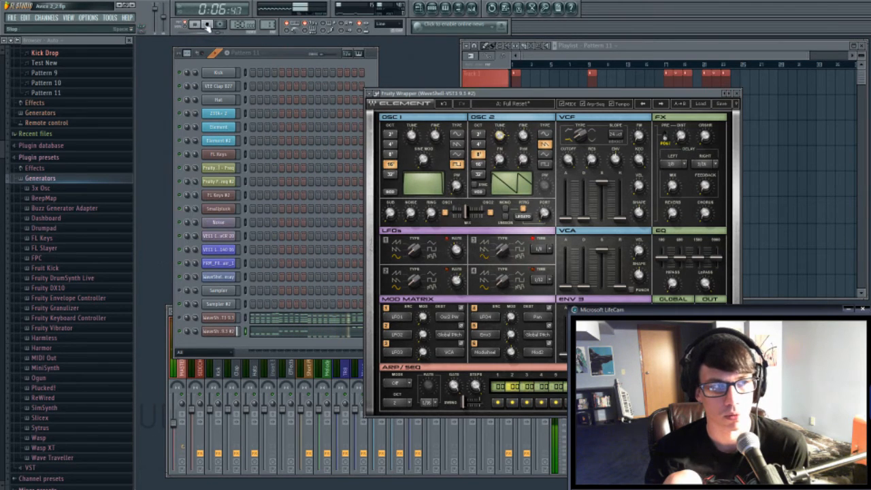
key(space)
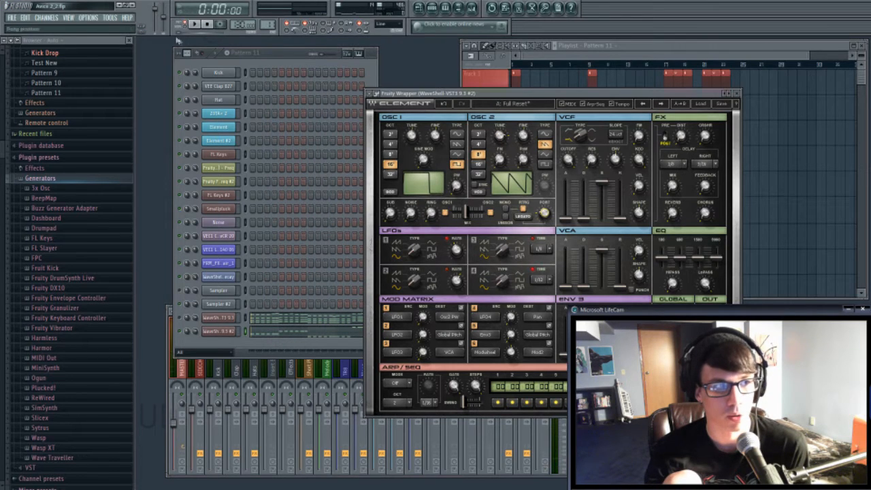
Step: With the pattern playing, enable mono mode and set the portamento mode to Always in the clone's Element
click(195, 25)
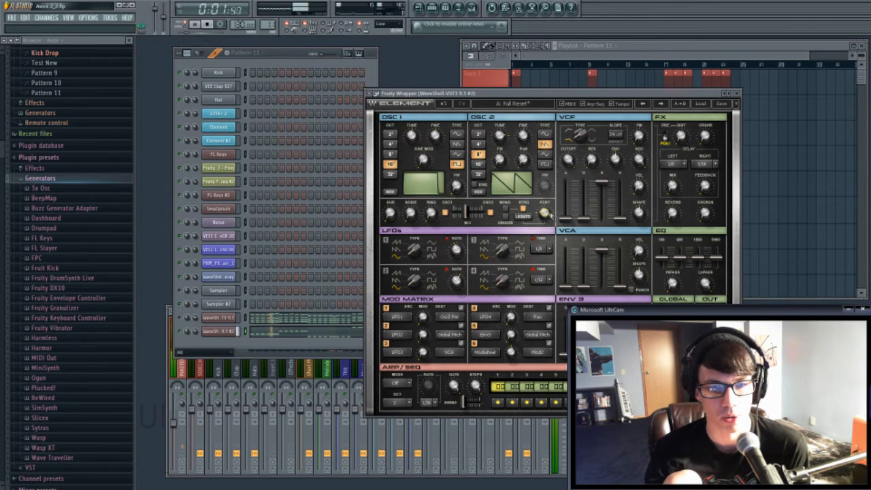
click(528, 217)
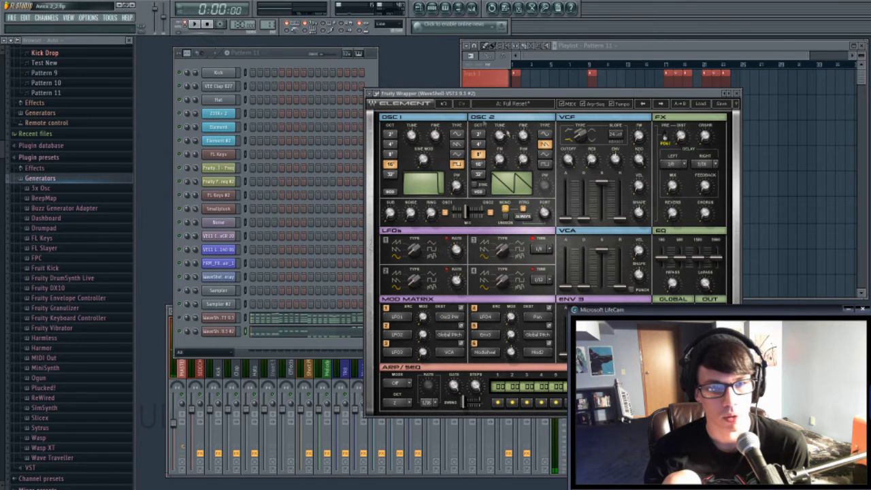
Step: Shape the clone's VCF with lower cutoff, envelope depth and decay, then raise the VCA release slightly while auditioning the pattern
drag(487, 99, 356, 95)
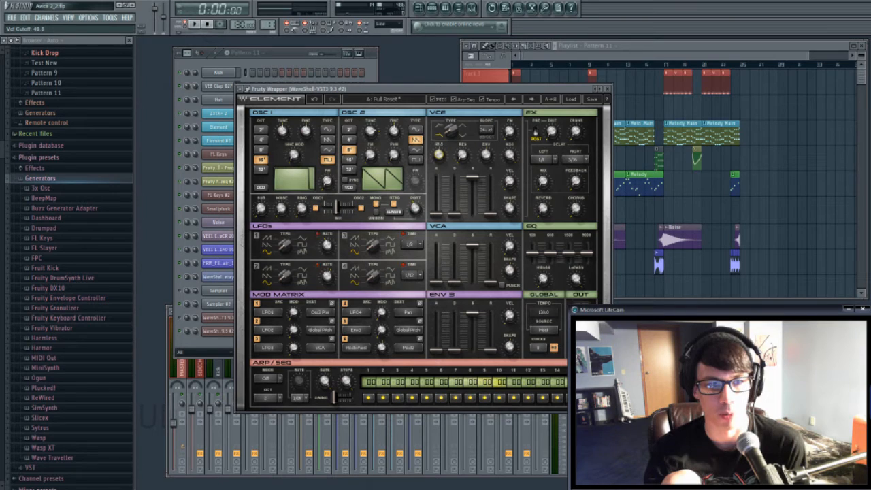
drag(454, 213, 472, 215)
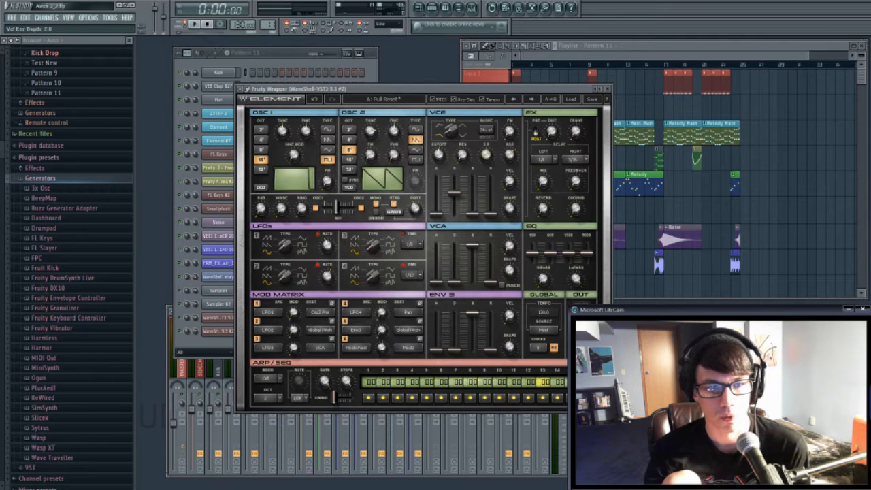
click(200, 27)
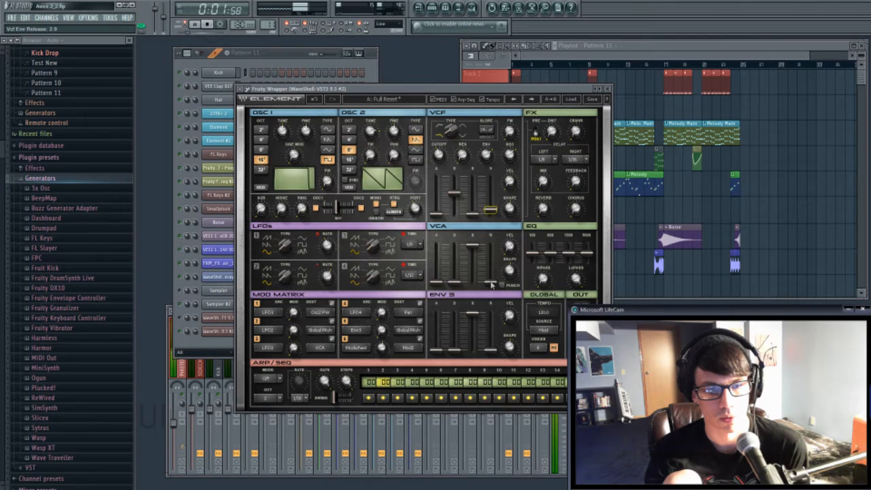
drag(490, 279, 491, 270)
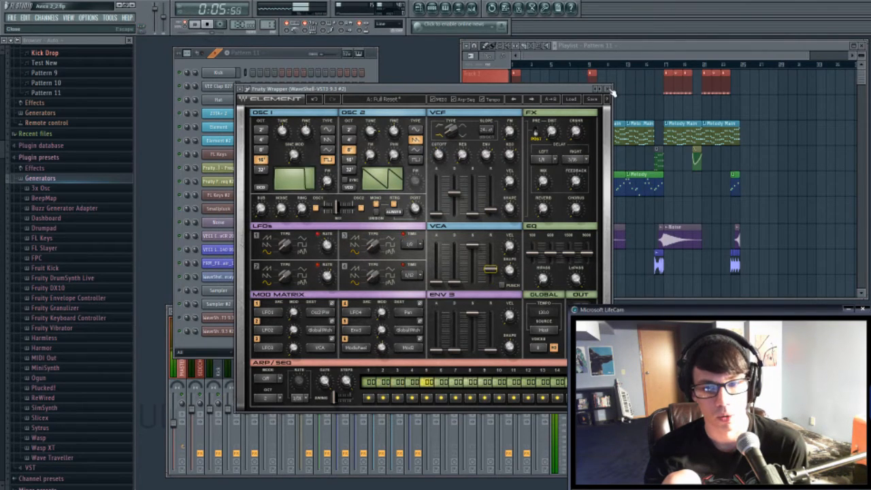
click(607, 89)
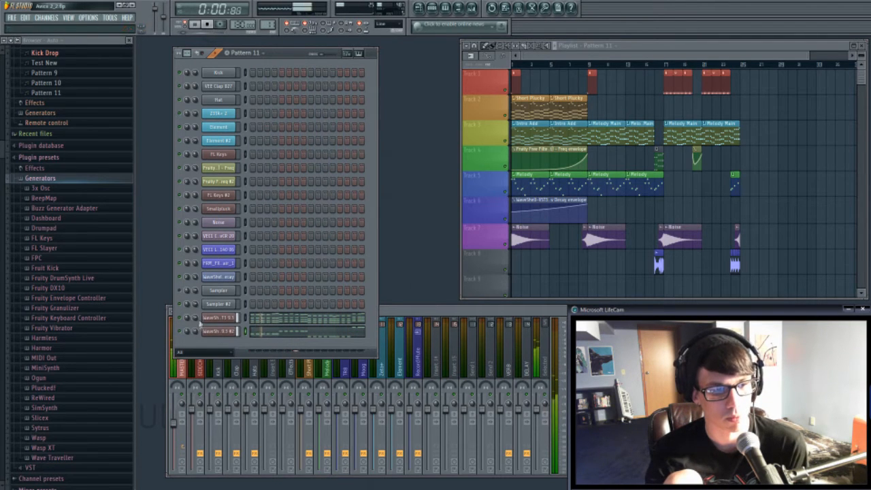
click(212, 26)
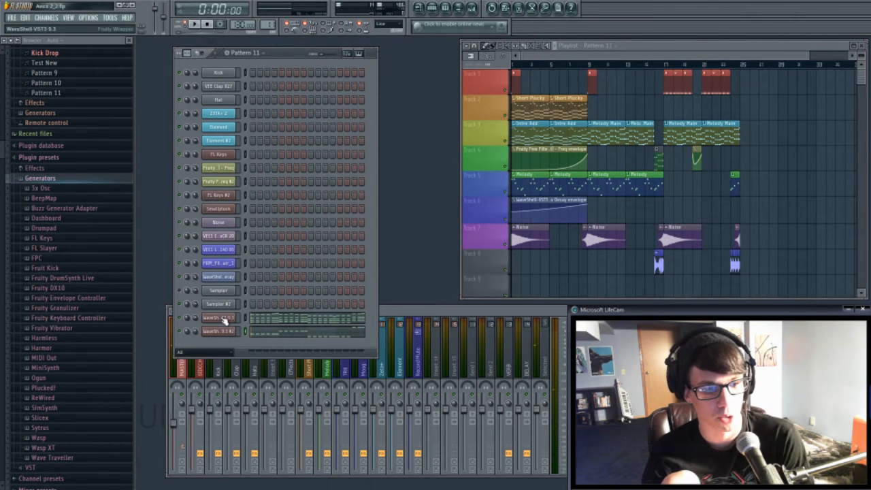
Step: Add an FL Keys channel and copy the chord Element channel's notes into it
click(46, 17)
mouse_move(45, 27)
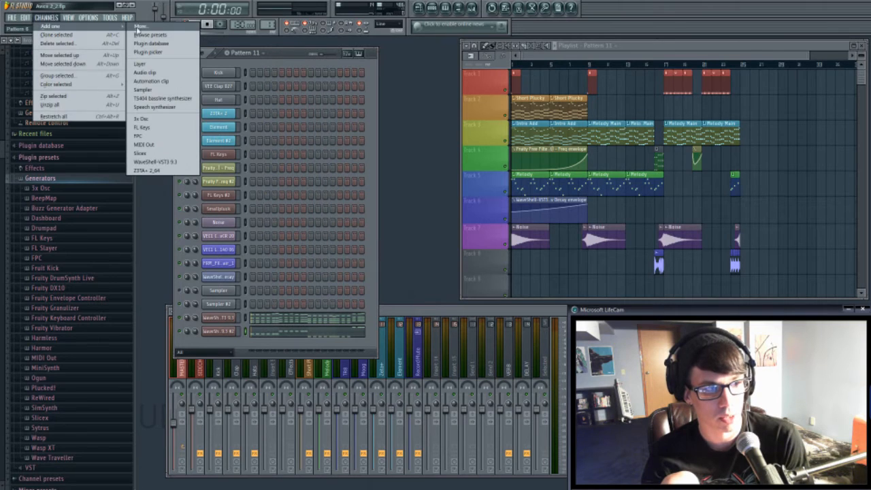
click(170, 128)
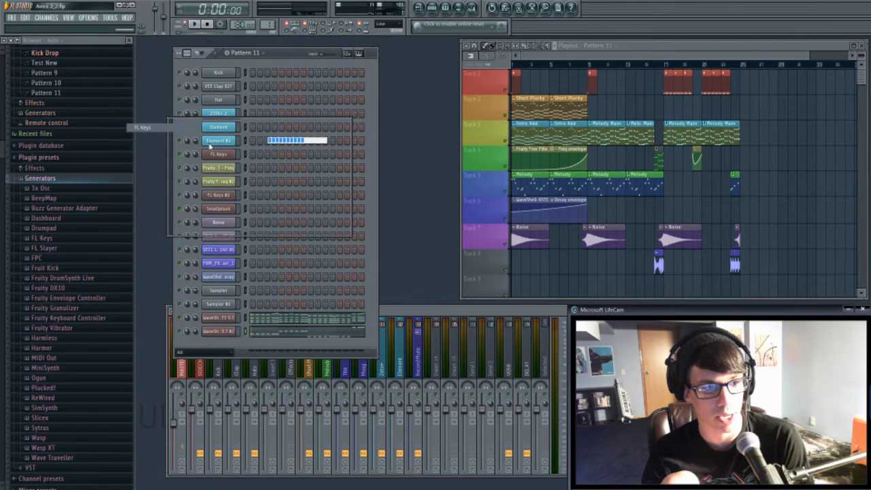
drag(242, 128, 508, 109)
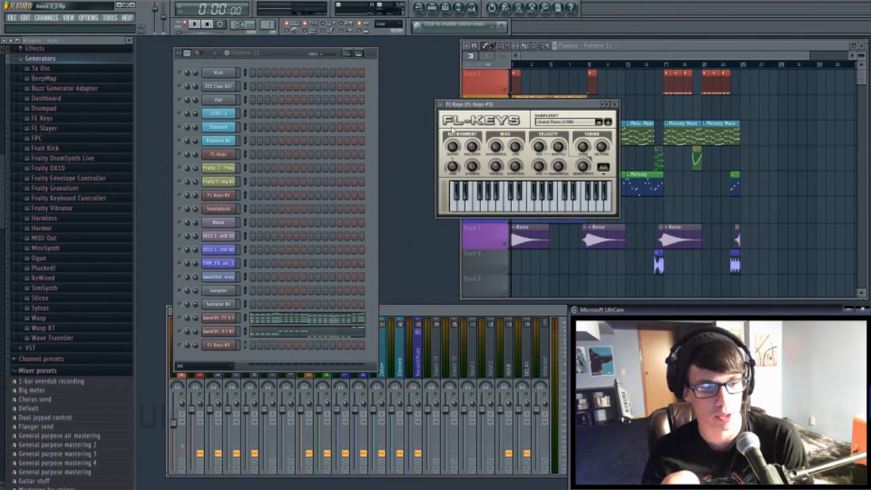
click(246, 322)
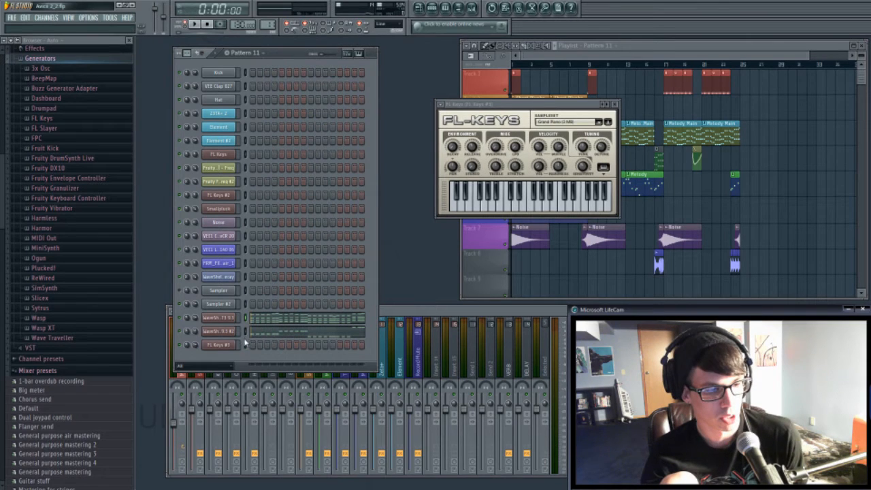
key(ctrl+v)
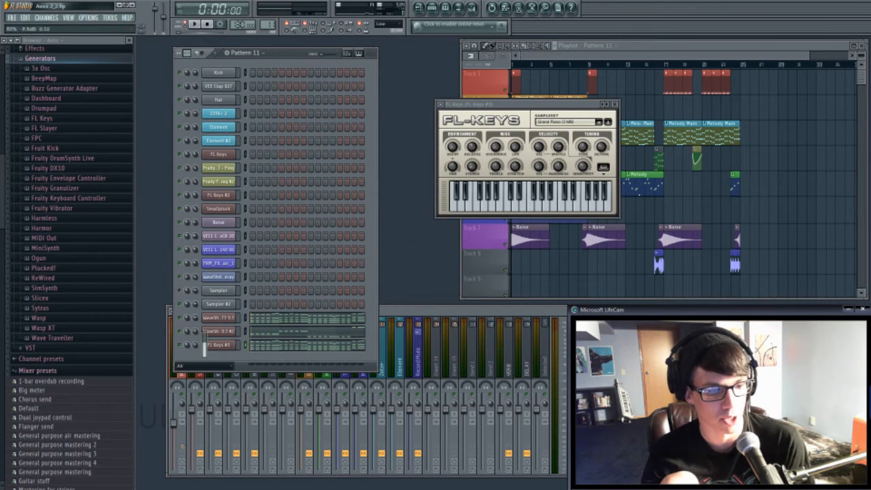
Step: Play the pattern and lower the new FL Keys channel's volume to 57%
click(194, 25)
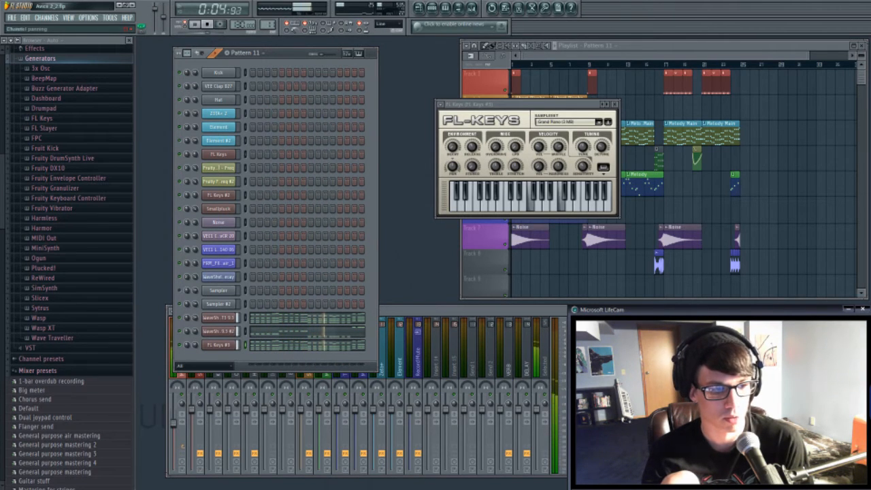
right_click(193, 346)
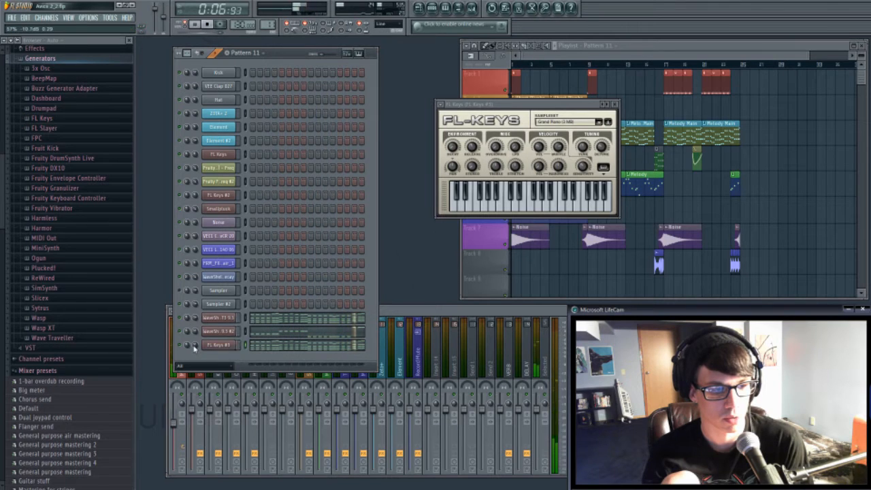
key(space)
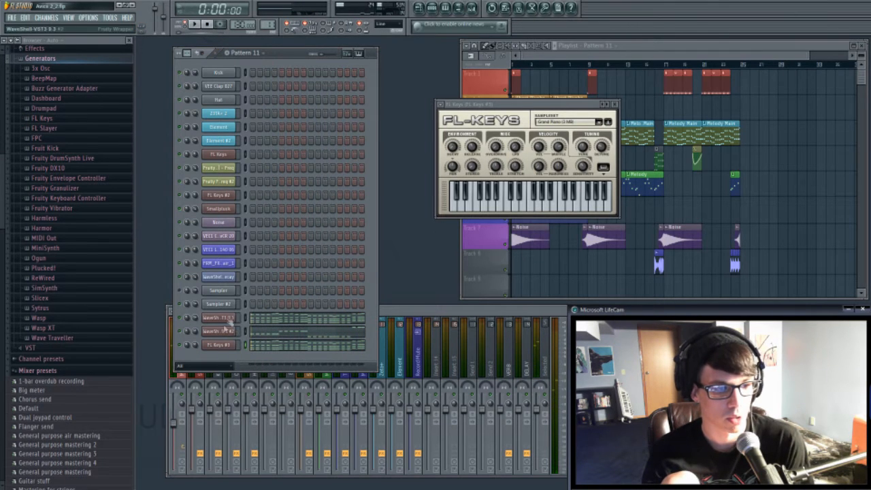
Step: Set the chord channel's Element VCF cutoff to 100 and play the pattern to hear the layers together
click(218, 127)
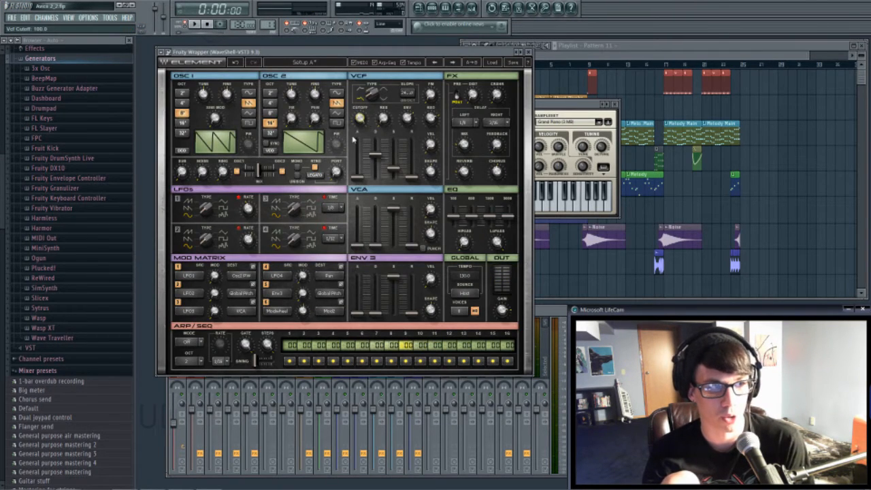
key(space)
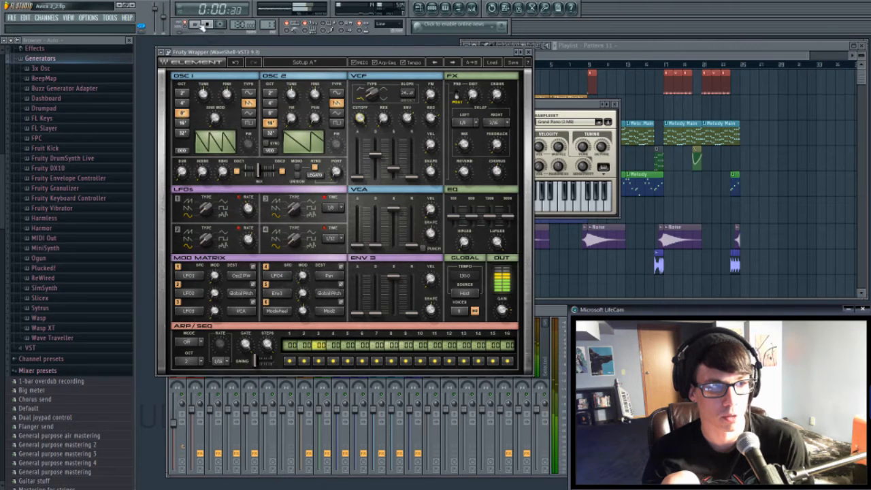
click(528, 52)
click(257, 272)
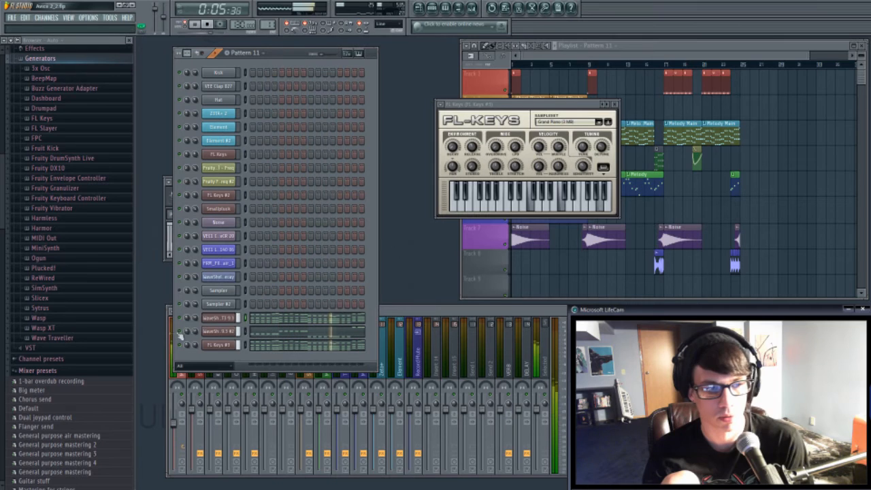
click(165, 212)
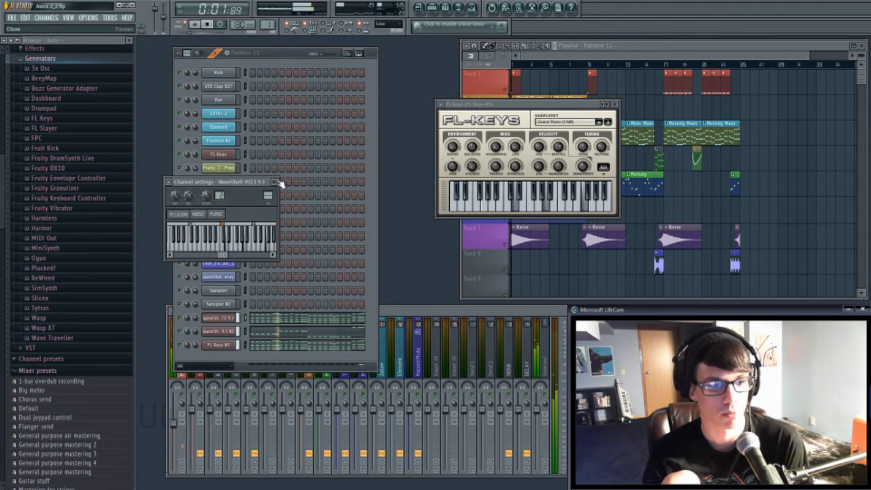
click(274, 182)
click(209, 24)
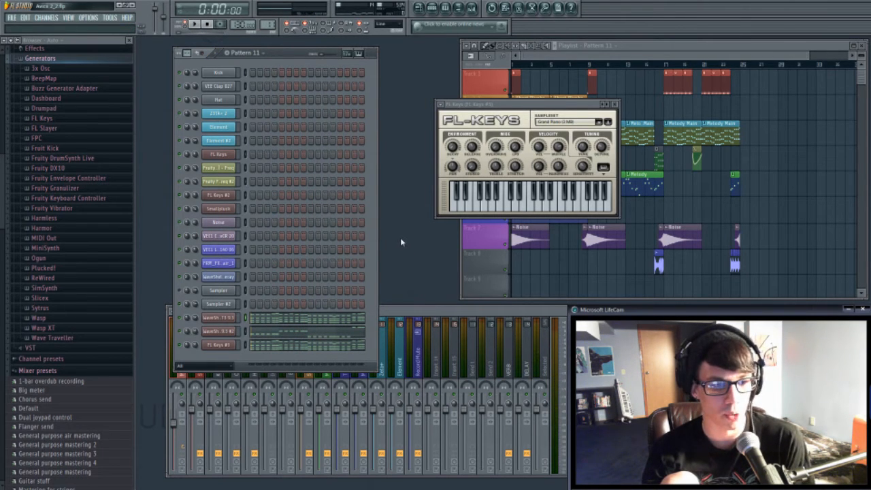
Step: Add another FL Keys channel and open its empty piano roll
click(46, 19)
mouse_move(51, 28)
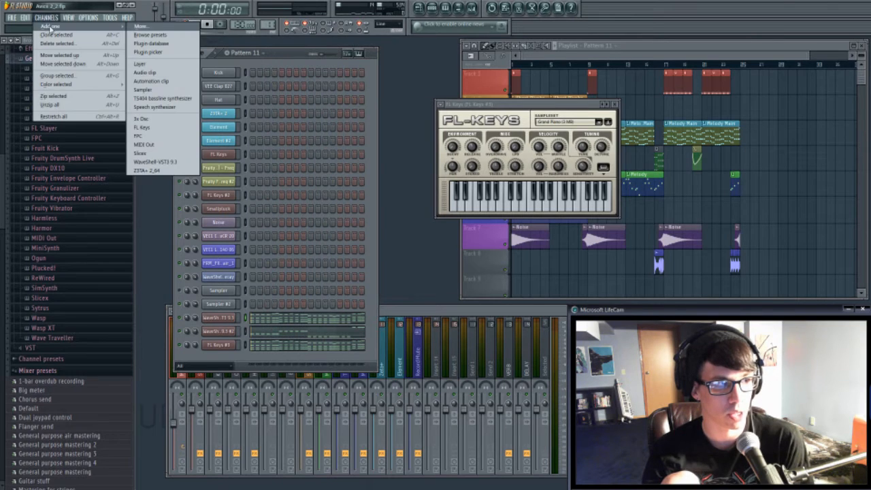
click(179, 134)
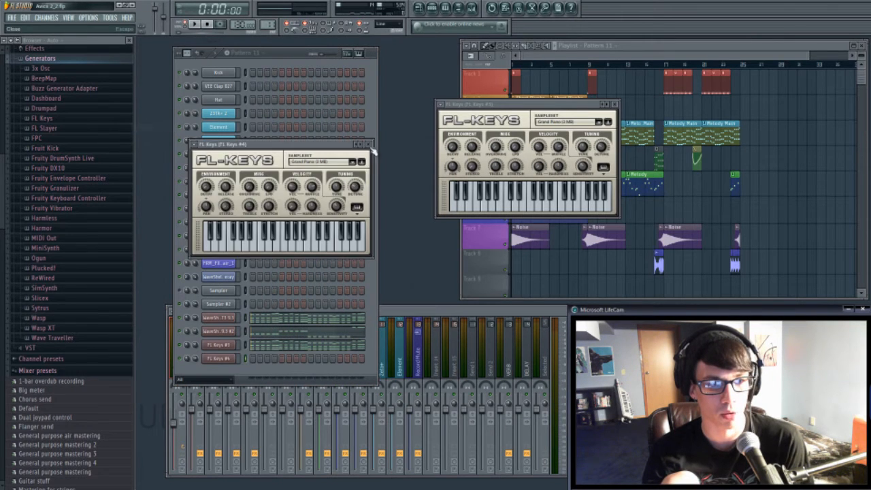
click(369, 143)
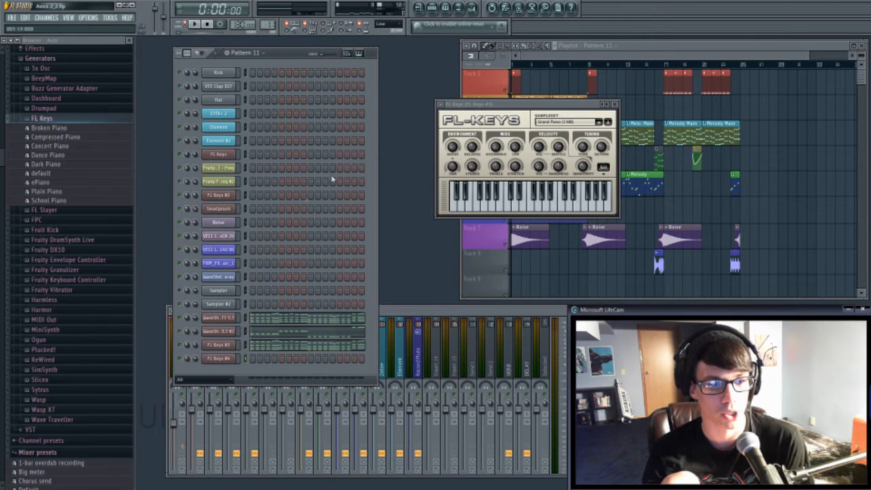
right_click(228, 362)
click(258, 362)
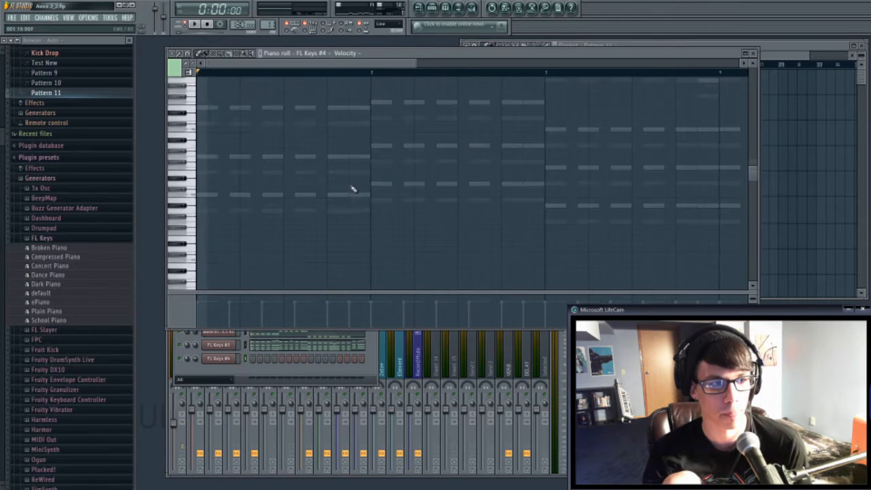
Step: Place melody notes in bars 1 and 2 over selected top notes of the ghosted chords
scroll(201, 209, up, 2)
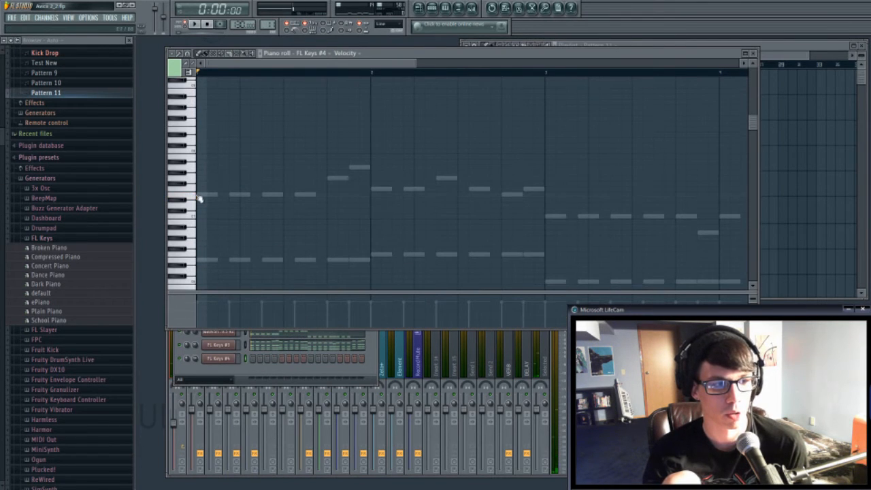
click(202, 194)
click(300, 195)
click(330, 178)
click(349, 167)
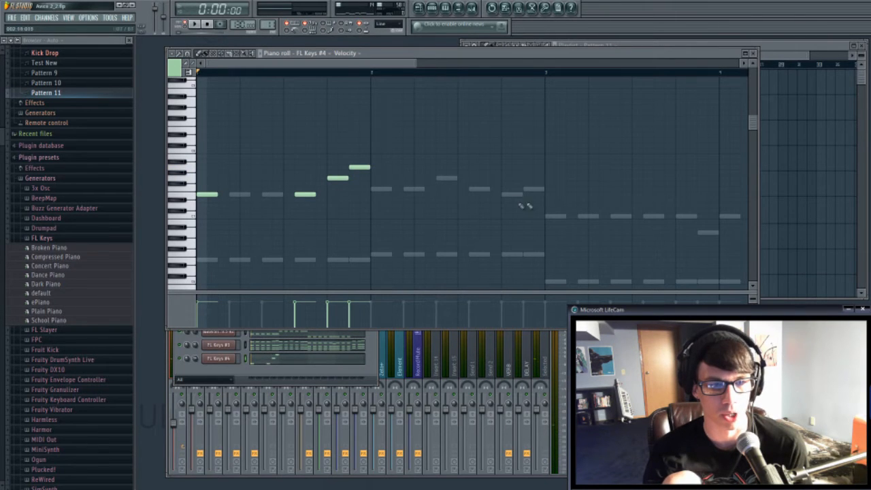
click(442, 178)
click(505, 194)
click(526, 189)
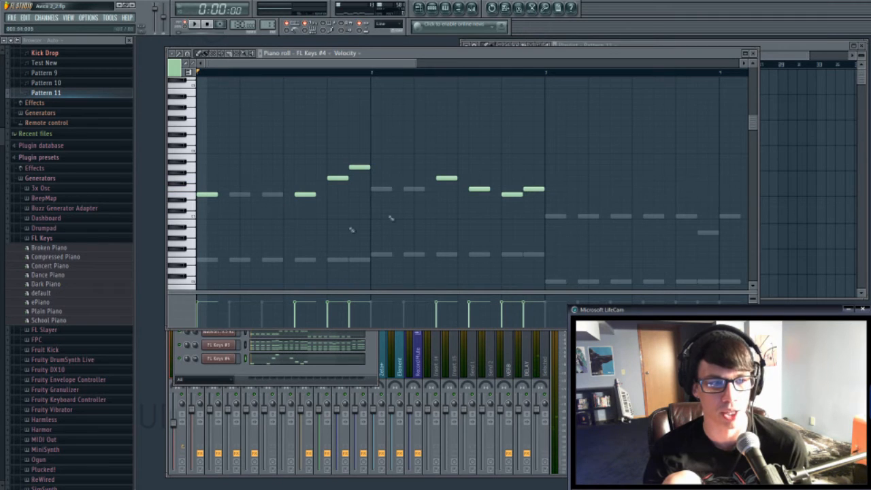
Step: Continue the melody through bars 3 and 4 by placing notes over selected top ghost notes
click(552, 217)
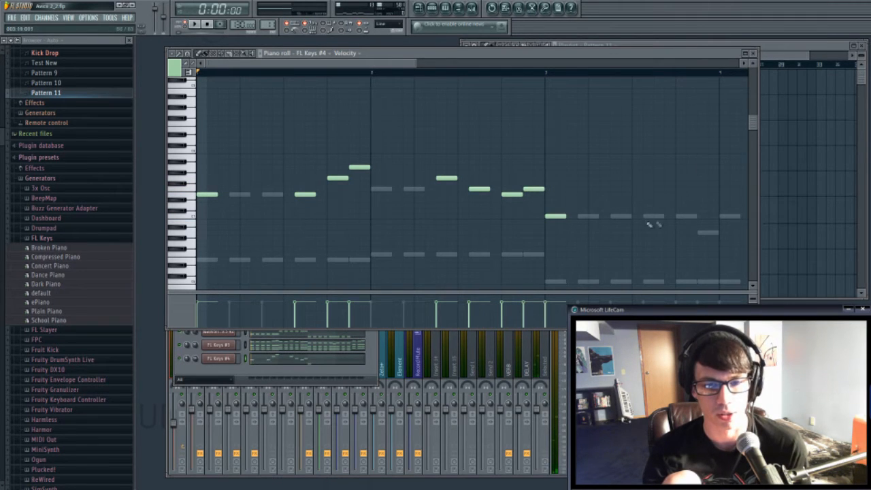
click(650, 217)
click(682, 216)
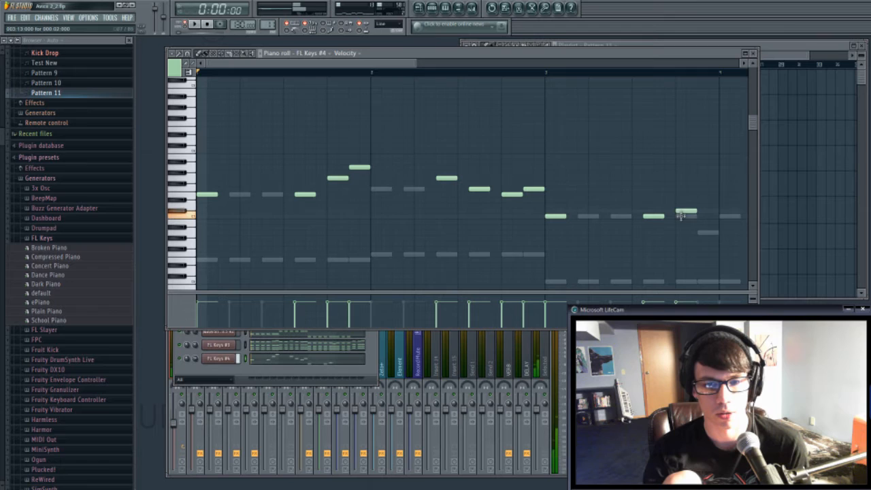
click(695, 234)
drag(417, 64, 562, 136)
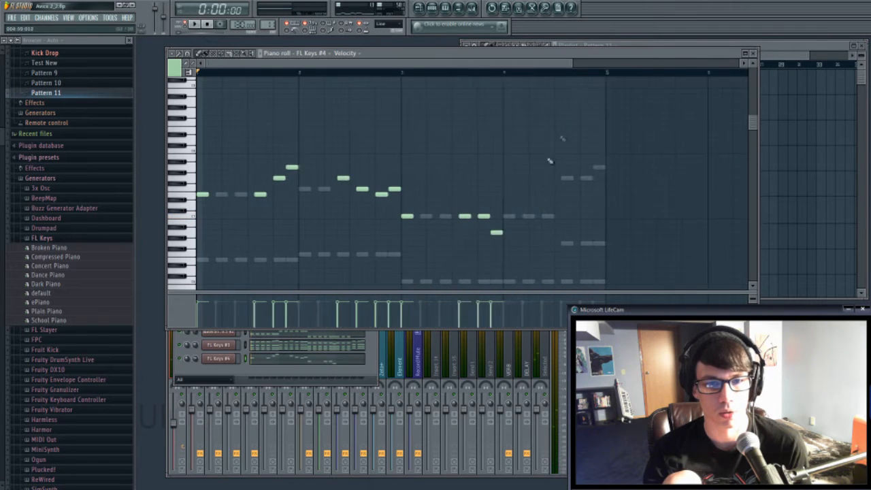
click(482, 232)
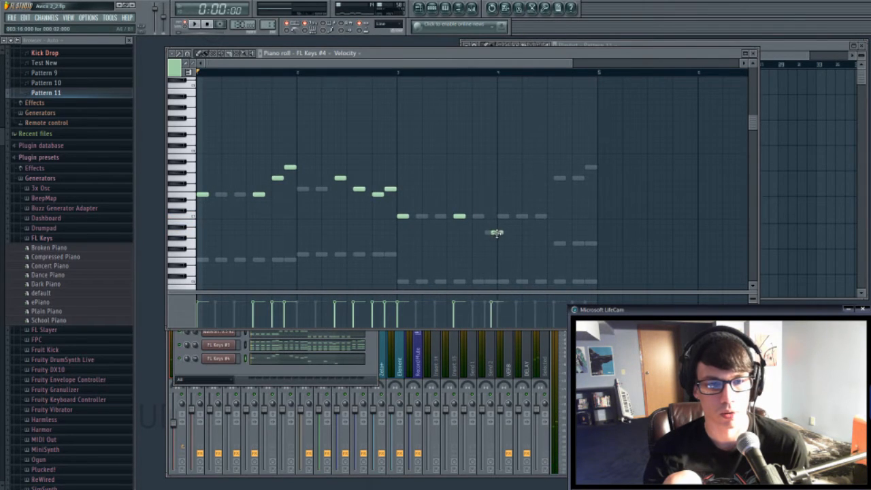
click(553, 178)
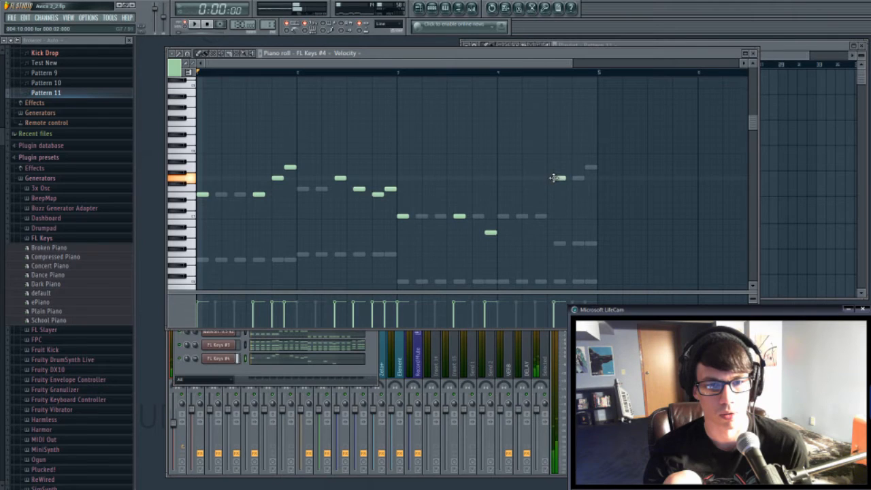
click(587, 168)
Step: Play the pattern and add melody notes on the top ghost notes at the starts of bars 2 and 4
click(194, 24)
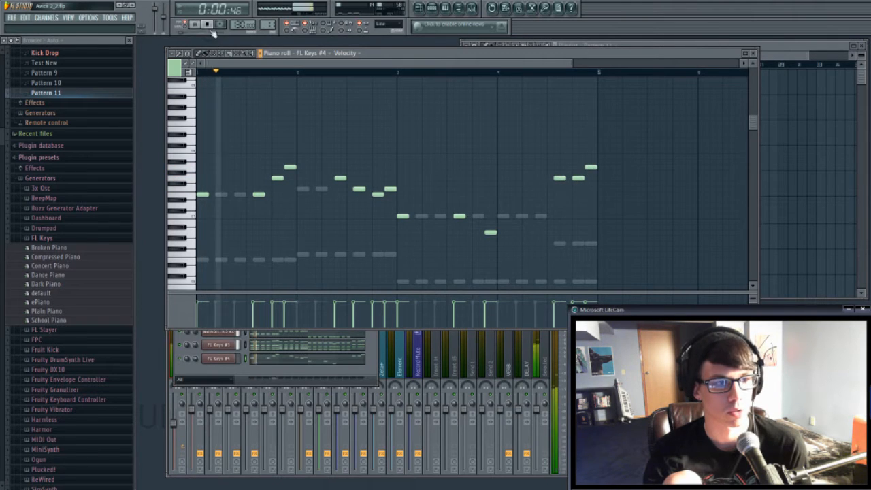
click(303, 189)
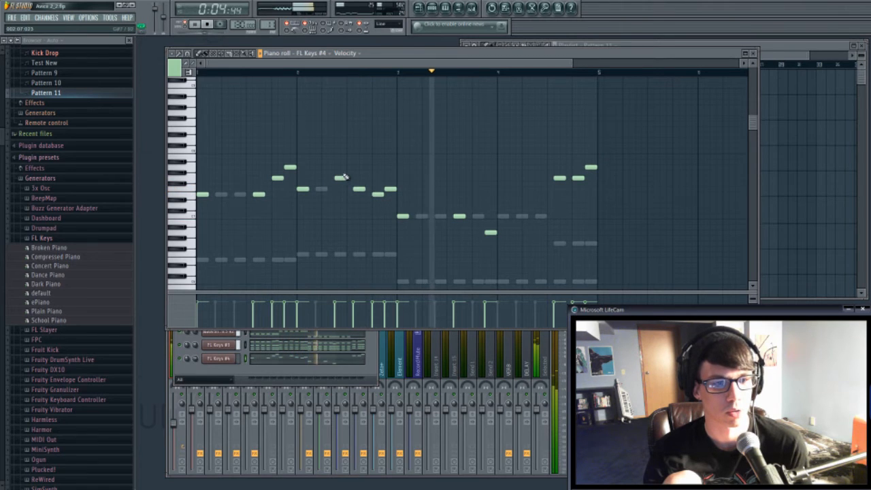
click(503, 215)
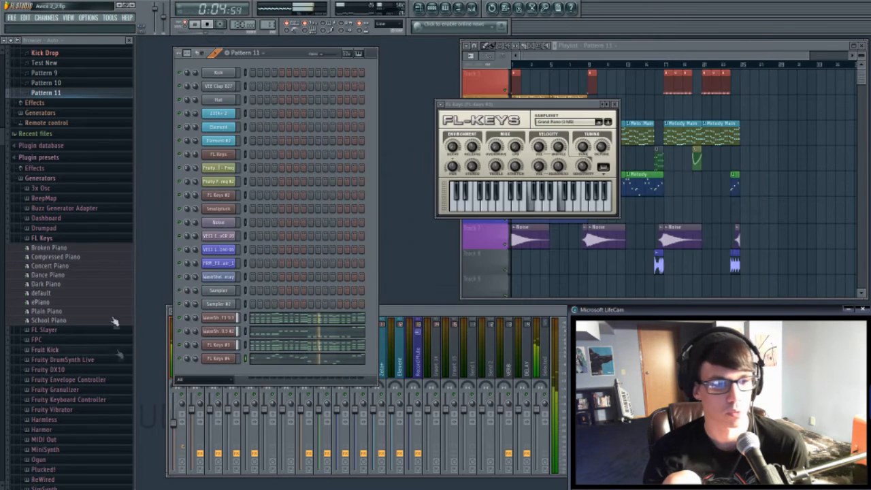
Step: Solo the newest FL Keys channel to hear the melody alone
right_click(179, 359)
click(188, 365)
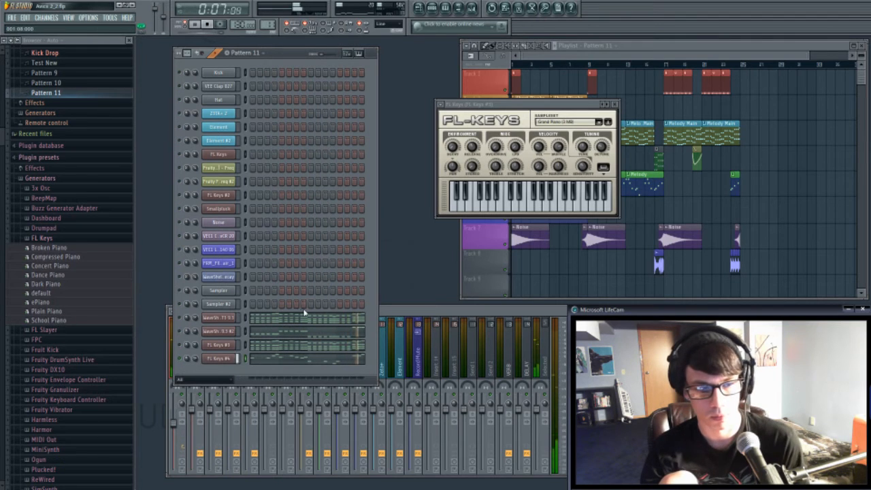
Step: Route the newest FL Keys channel to the Melody Key mixer track, view that track's effects, and close the plugin and mixer windows
click(233, 359)
click(423, 311)
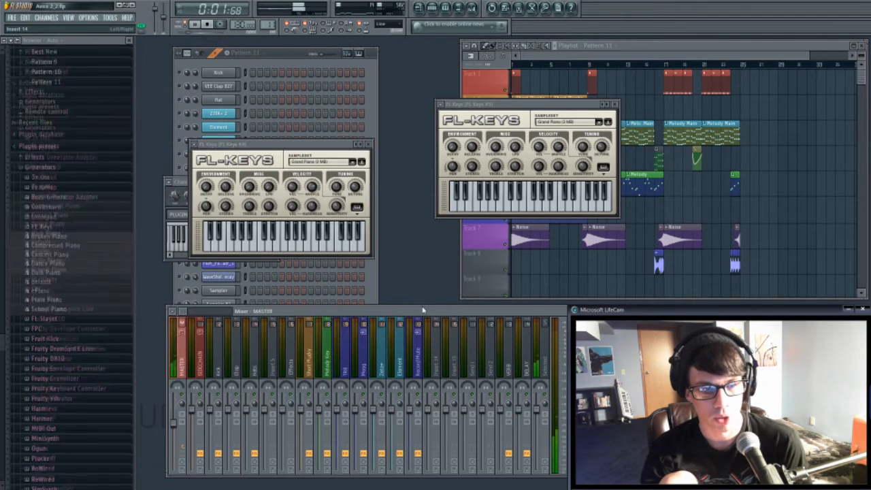
click(614, 105)
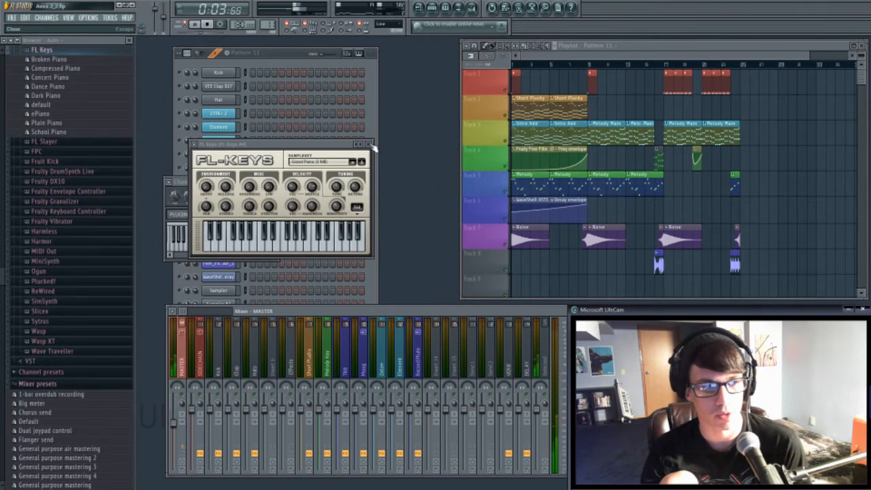
click(368, 145)
drag(269, 196, 268, 176)
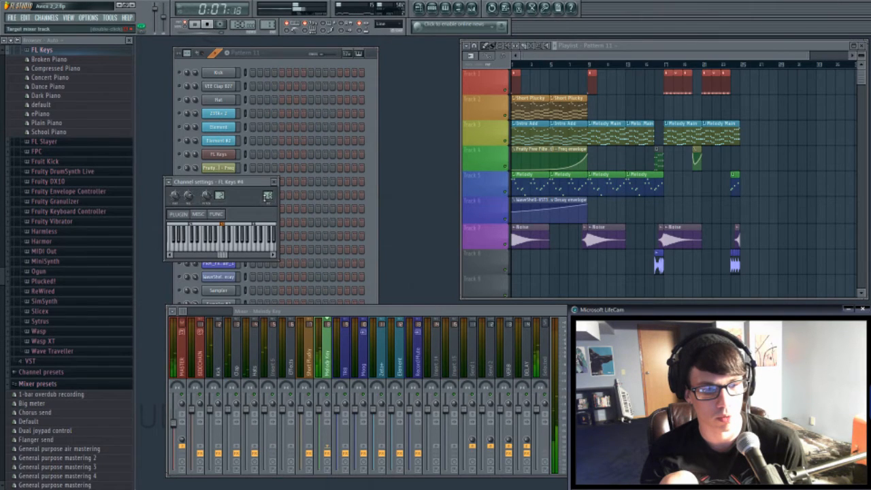
click(273, 182)
drag(368, 310, 231, 311)
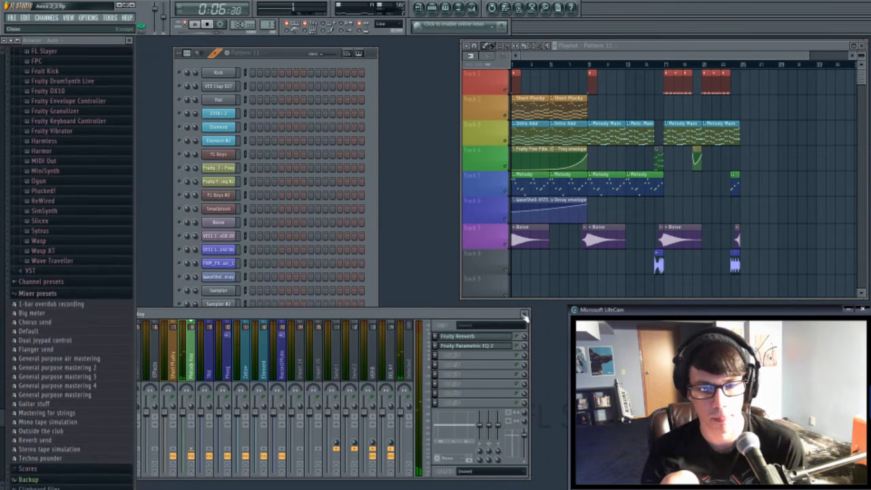
click(524, 315)
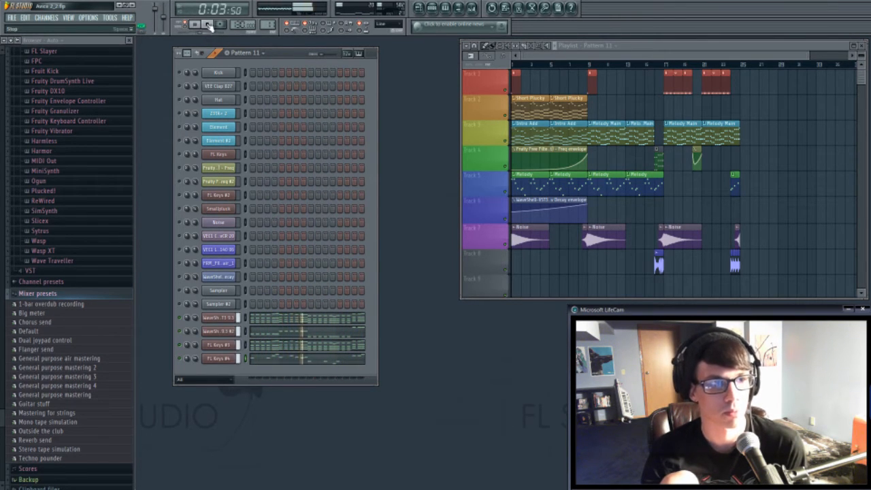
key(space)
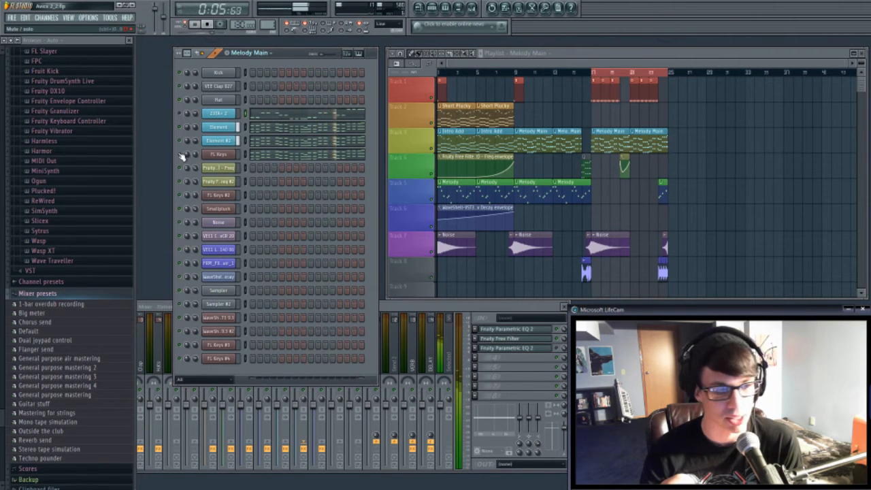
Step: Open the Element mixer track's first Fruity Parametric EQ 2 and compare playback with the EQ bypassed and enabled
click(207, 24)
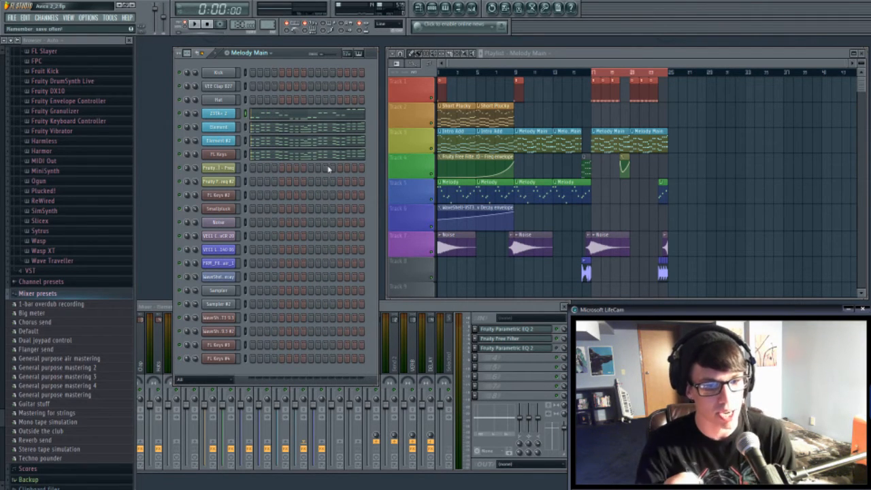
click(410, 307)
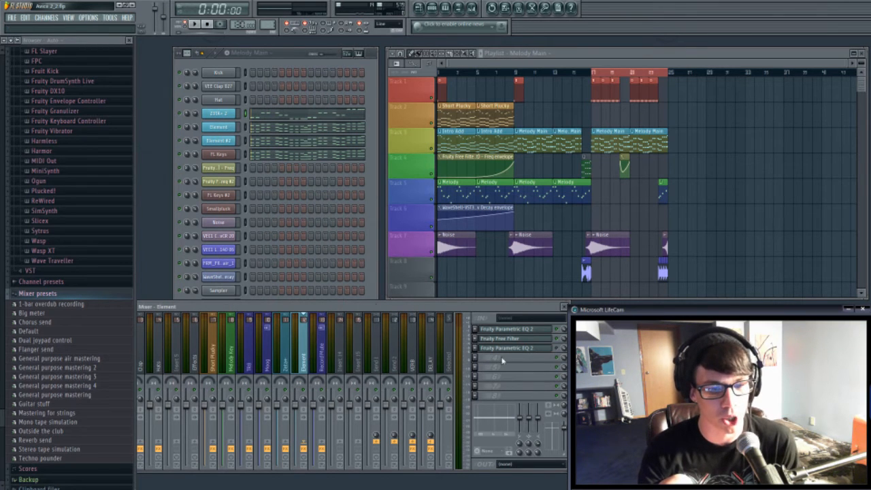
click(521, 329)
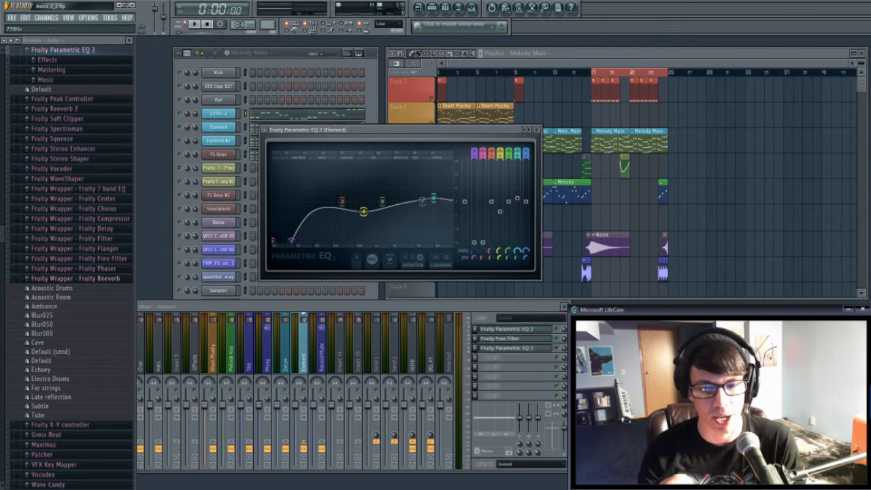
click(197, 24)
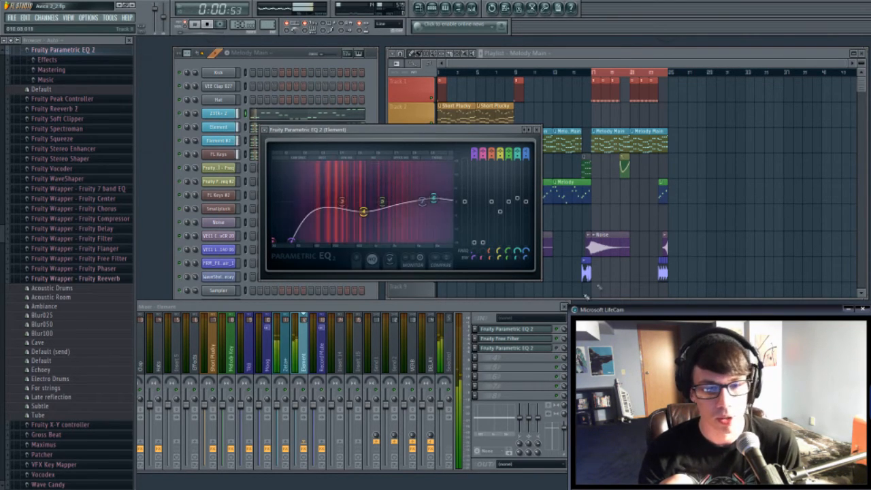
click(558, 329)
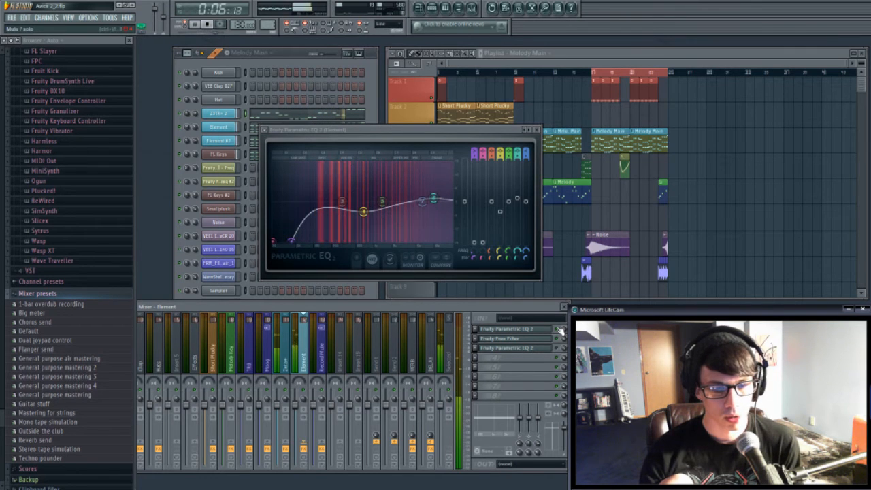
click(208, 24)
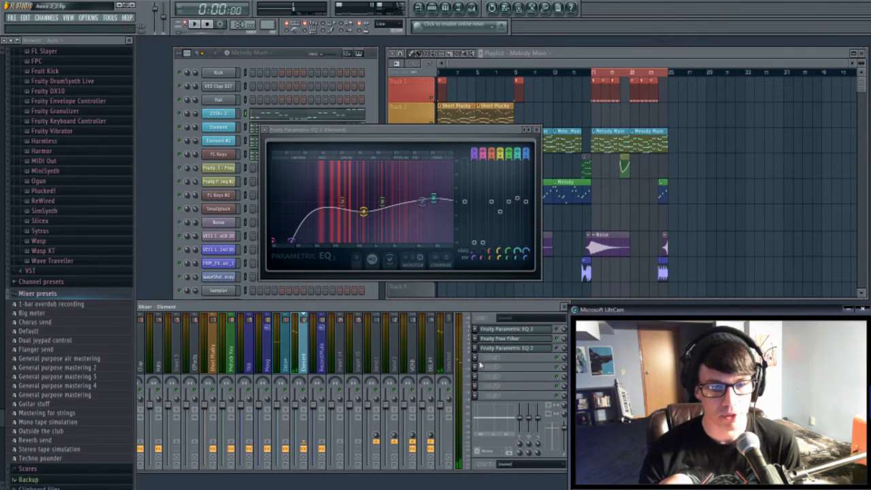
Step: Add a Fruity Parametric EQ 2 to the Element track's fourth effect slot, roll off the lows with band 1 and slightly dip band 4
click(483, 359)
click(593, 393)
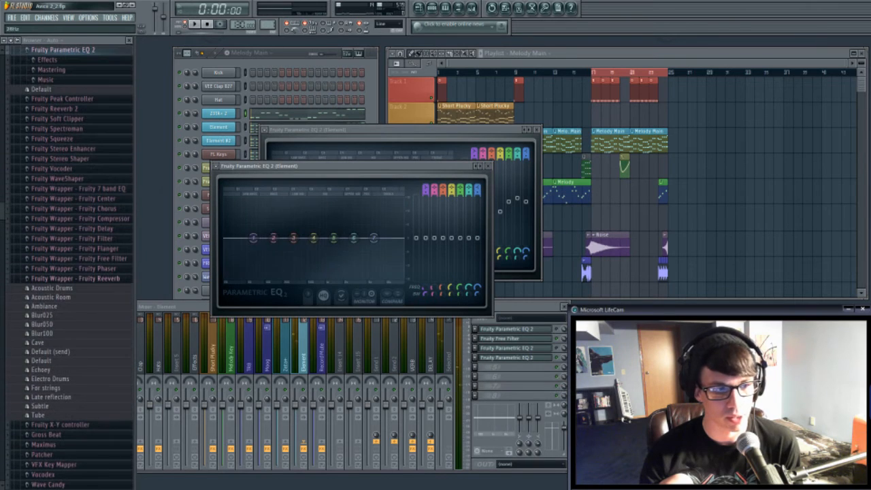
mouse_move(334, 237)
mouse_down()
mouse_move(304, 251)
mouse_move(322, 248)
mouse_up()
drag(451, 294, 451, 283)
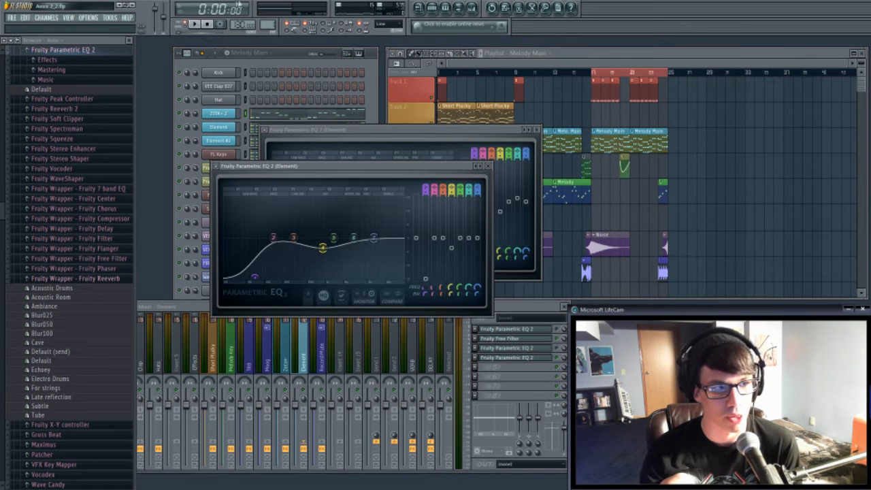
Step: Play the melody while comparing the new EQ on and off, and close both EQ windows
click(194, 24)
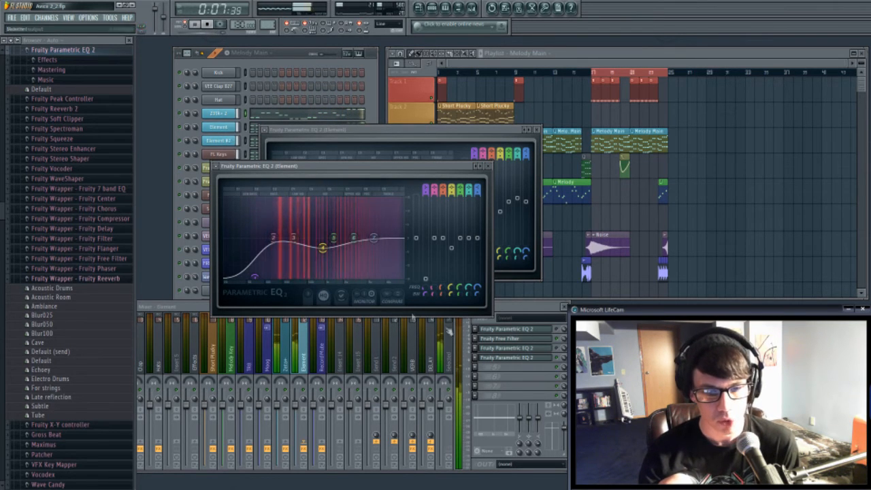
click(556, 358)
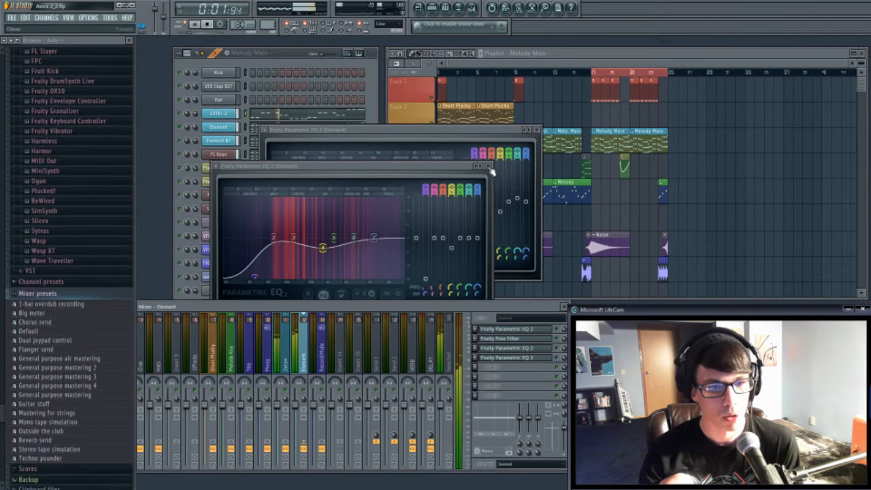
click(488, 167)
click(537, 130)
click(209, 24)
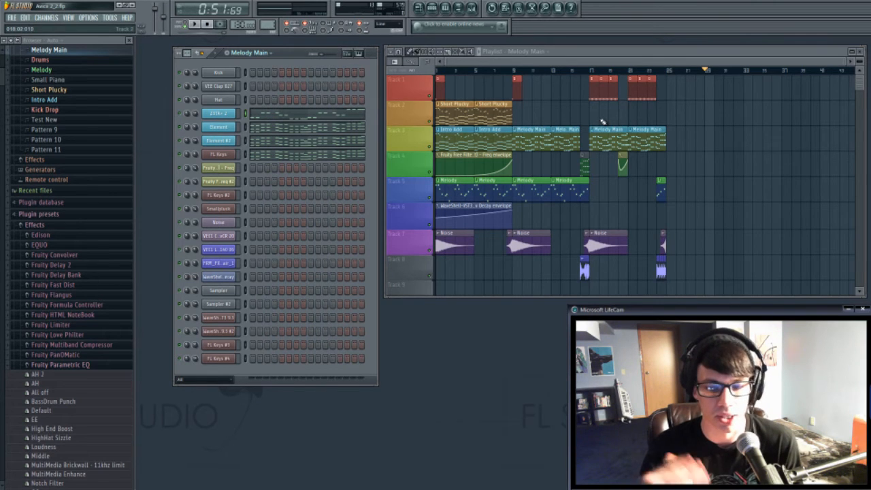
Step: Place two consecutive Melody Main clips on track 3 from bar 33, with Drums clips above them on track 1
drag(604, 142, 800, 140)
click(777, 139)
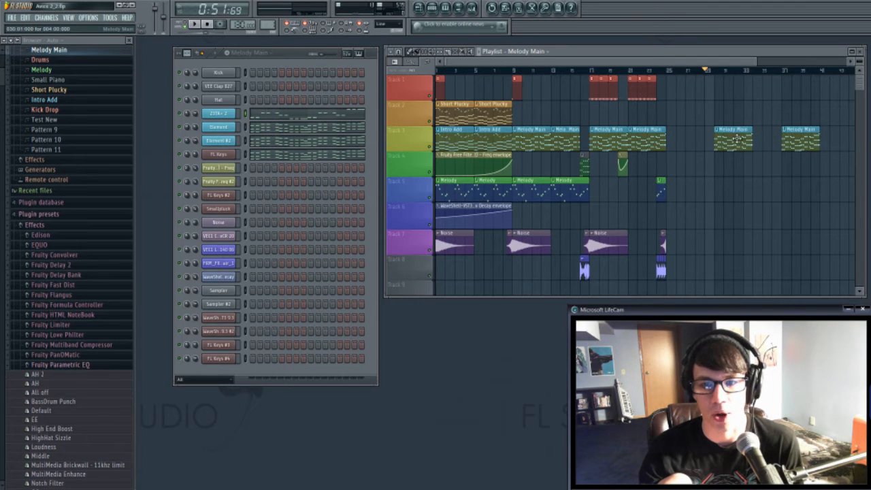
drag(738, 139, 766, 140)
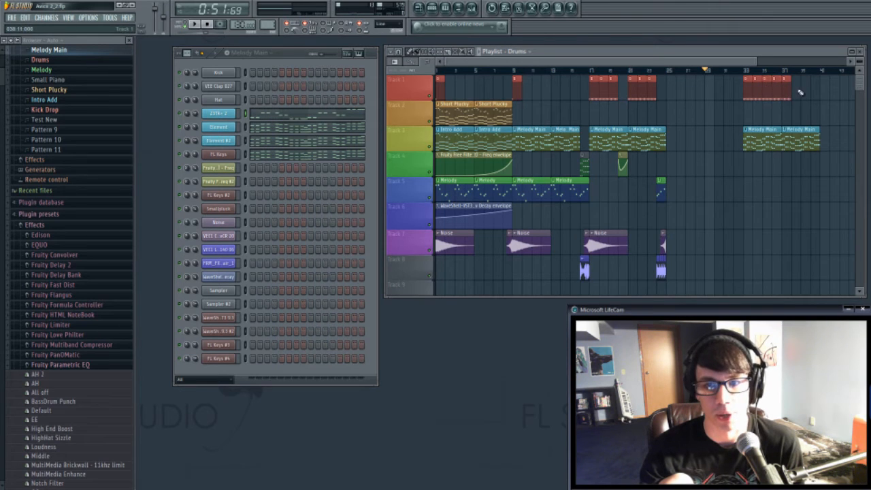
Step: Select bars 33 to 41 in the playlist and play the new melody and drums section
drag(744, 70, 823, 73)
key(space)
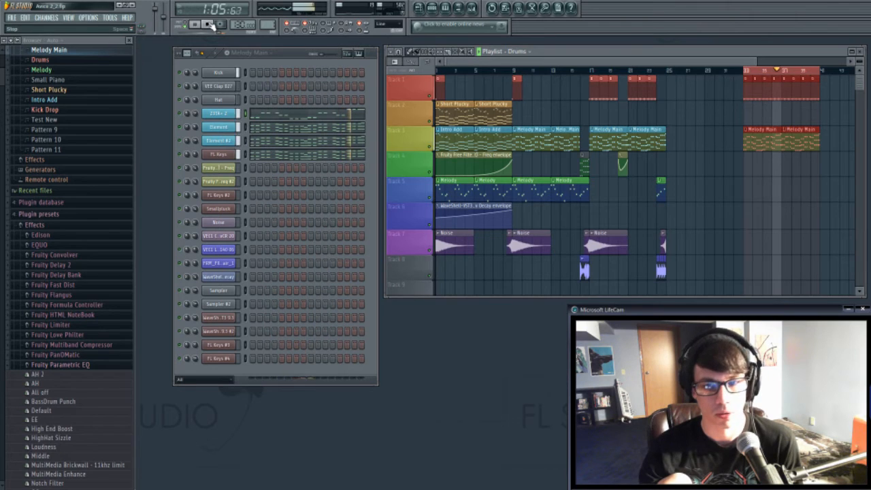
click(211, 25)
Step: Select bar 24 at the end of the earlier section and play its fill
ctrl+click(748, 196)
drag(449, 64, 549, 62)
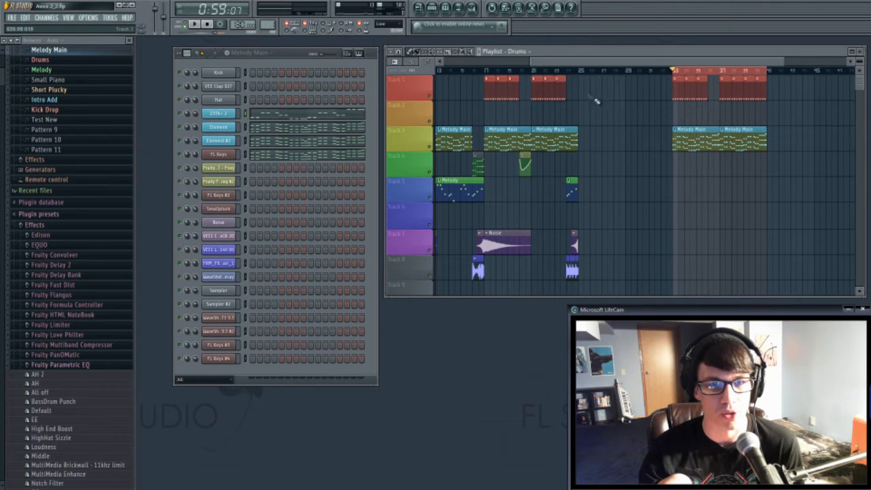
drag(568, 74, 581, 76)
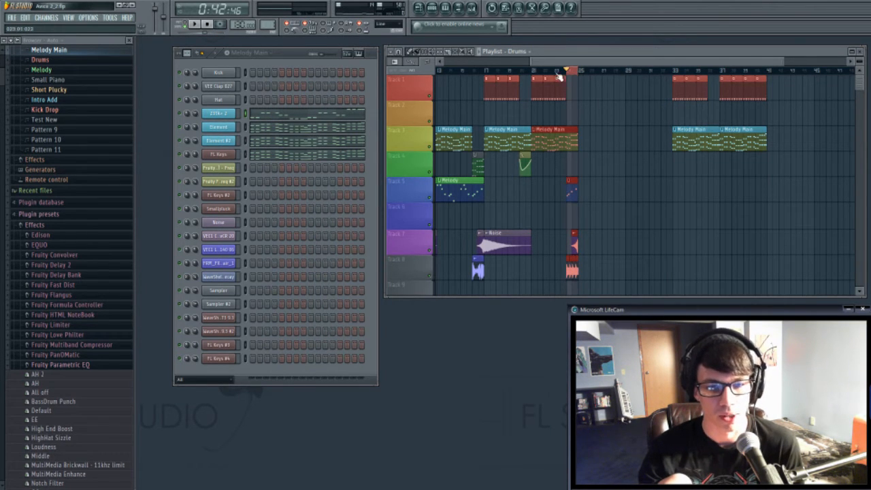
click(196, 25)
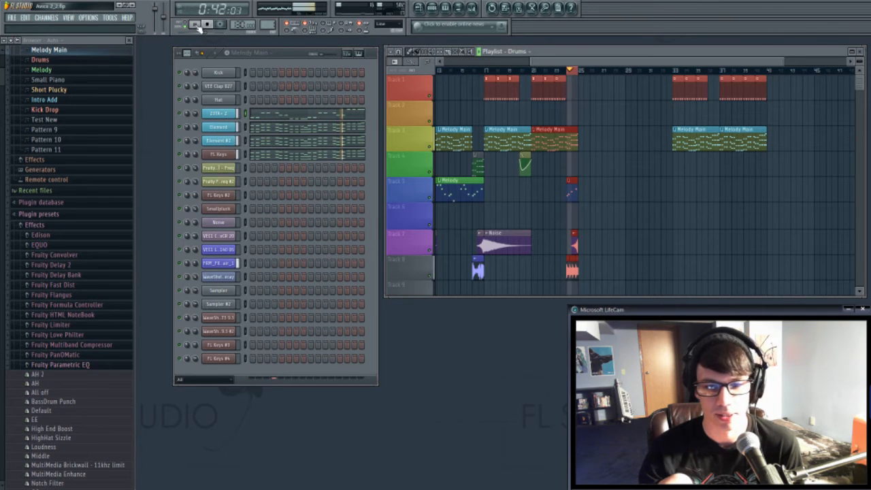
click(210, 25)
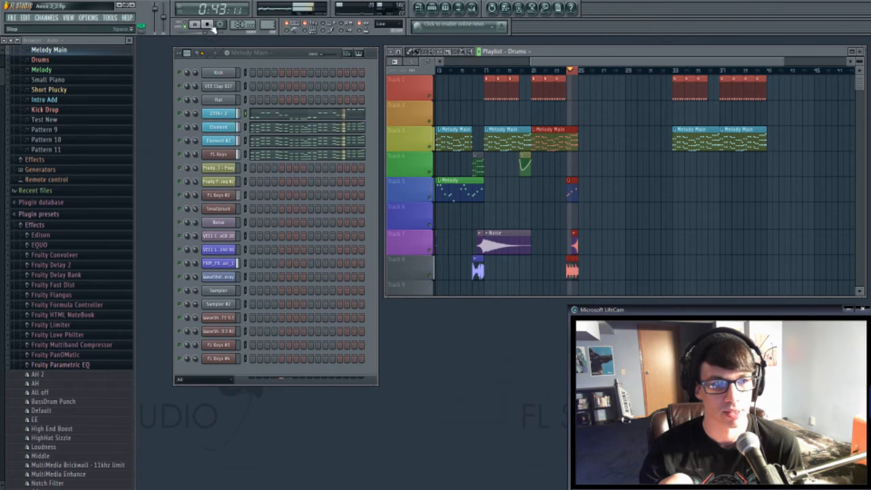
click(209, 26)
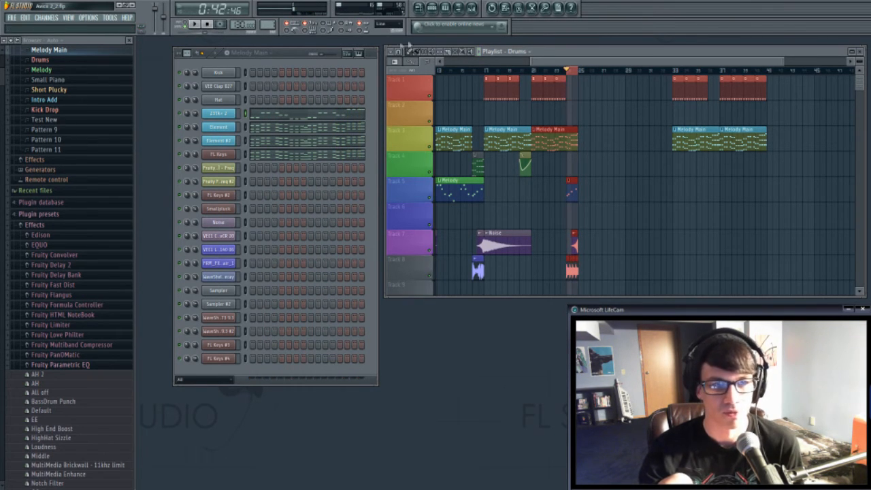
Step: Copy the bar 24 fill to bar 36 and place VEC1 Loops Fillin140 06 at bar 40 on track 8, leaving bar 40 without drums
drag(604, 256, 559, 280)
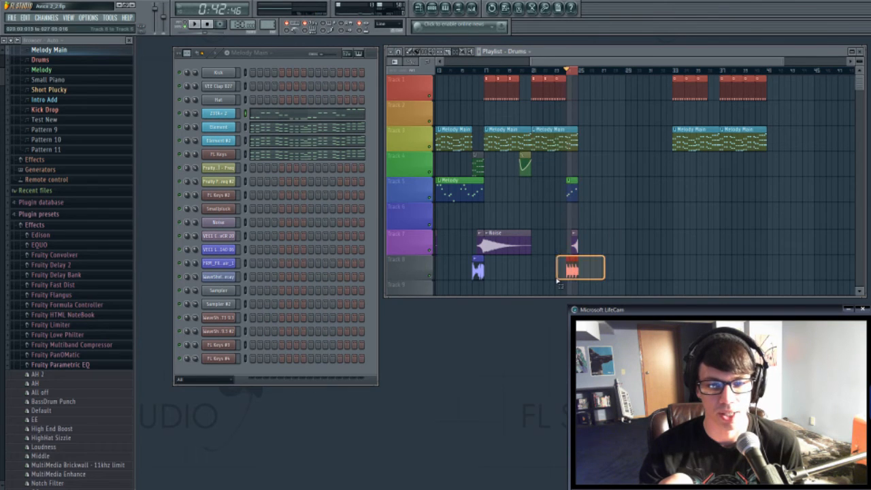
drag(566, 271, 715, 271)
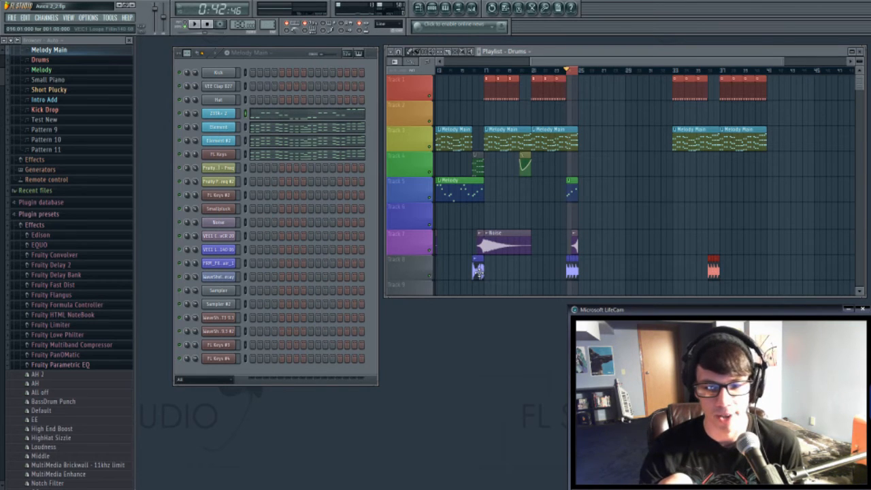
click(477, 271)
click(760, 270)
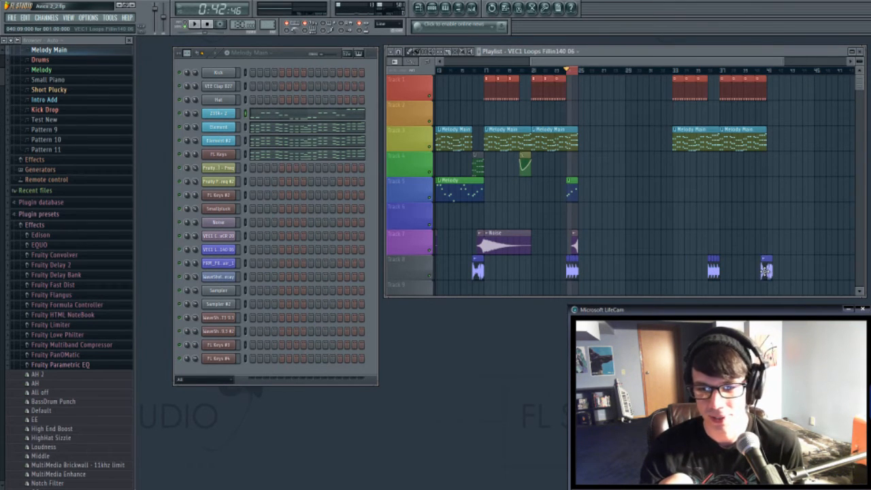
click(765, 139)
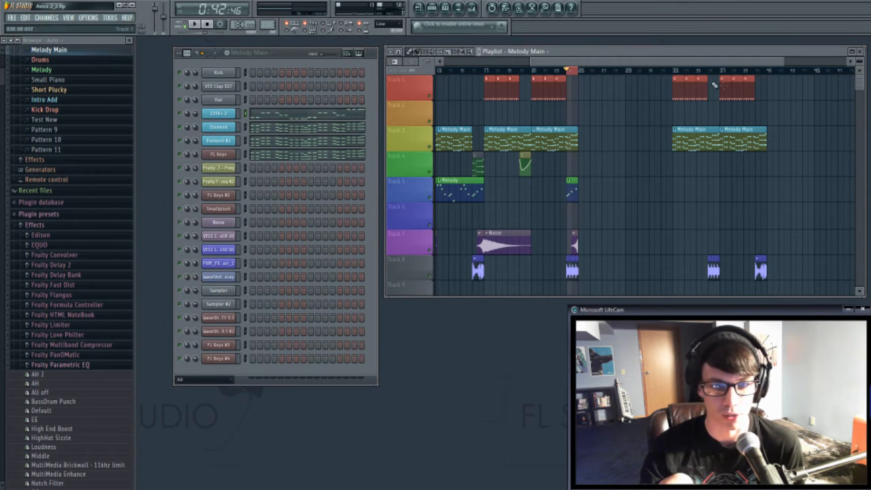
Step: Play the new section from bar 35 to hear both fills
key(space)
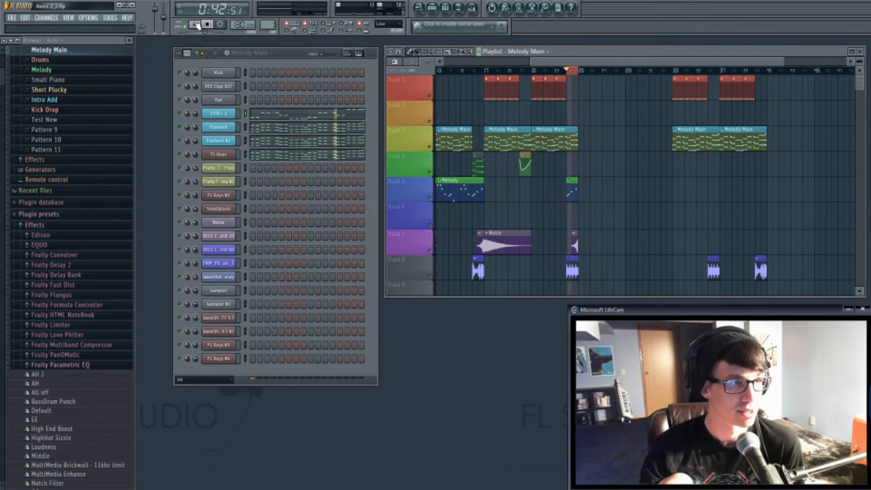
click(705, 72)
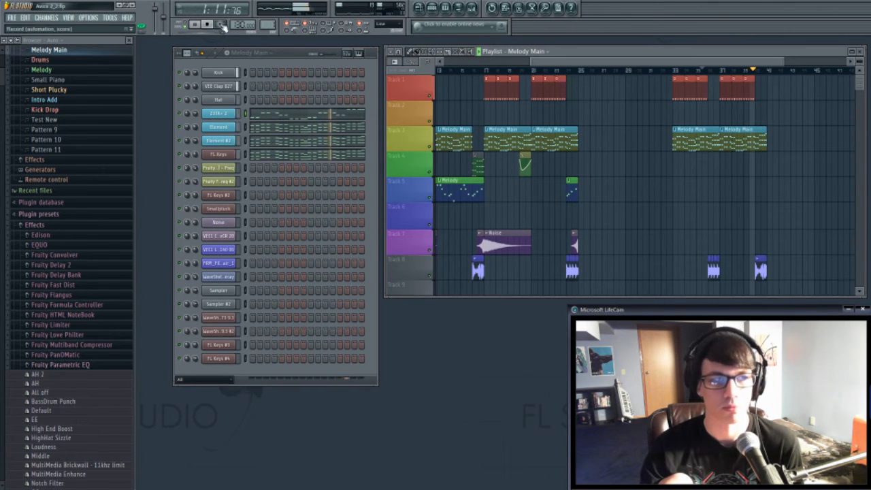
click(209, 25)
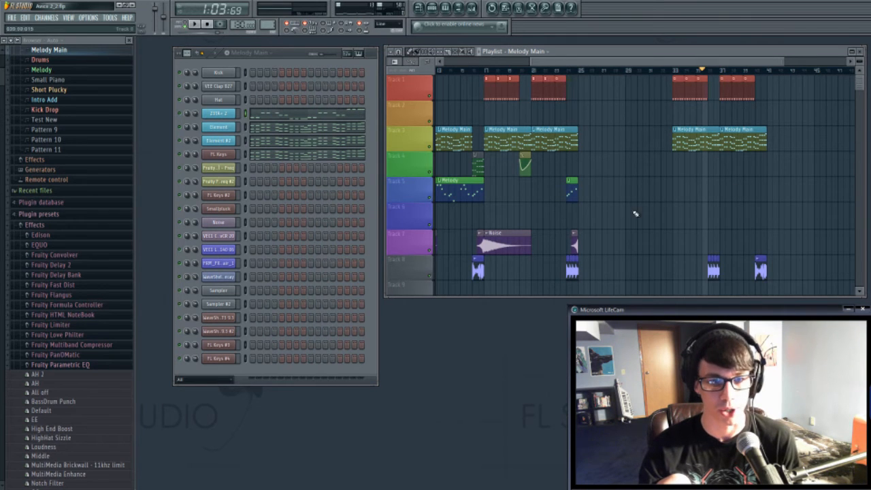
Step: Place a Noise clip at bar 33 and a VEC1 Cymbals RevCR 20 clip ending bar 40 on track 7, playing from bar 33
click(510, 241)
click(682, 245)
drag(705, 242, 696, 242)
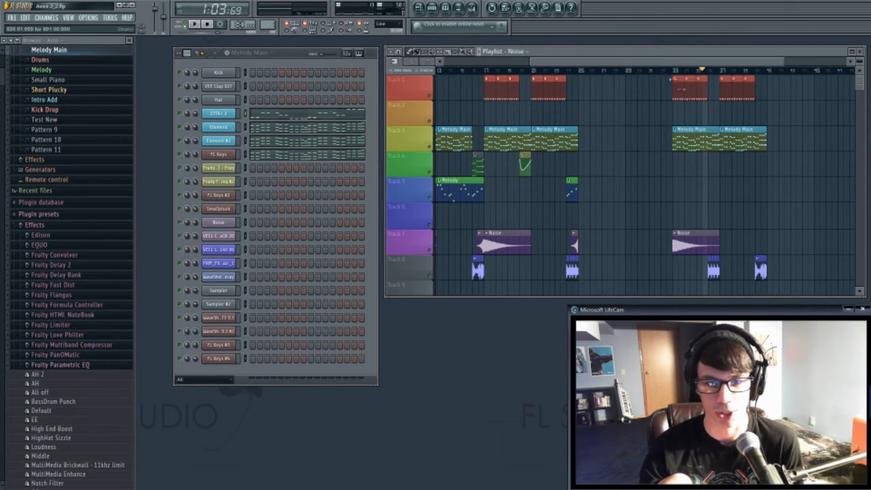
click(672, 71)
click(203, 27)
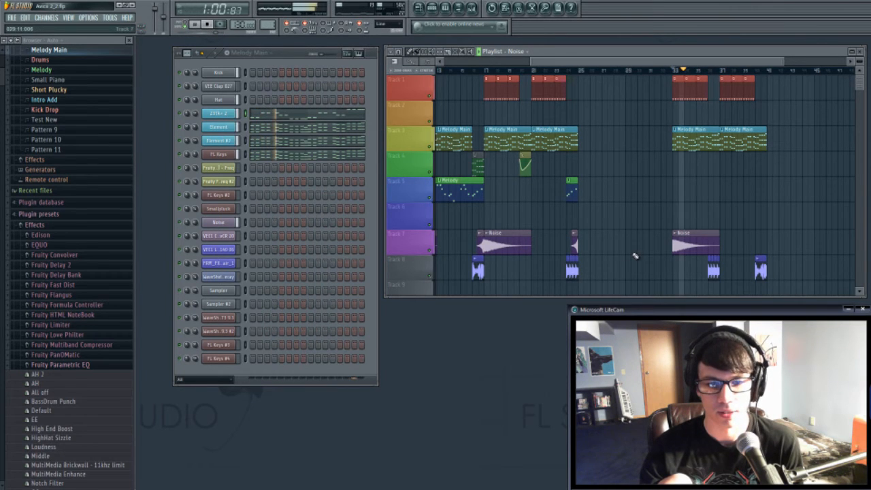
click(757, 238)
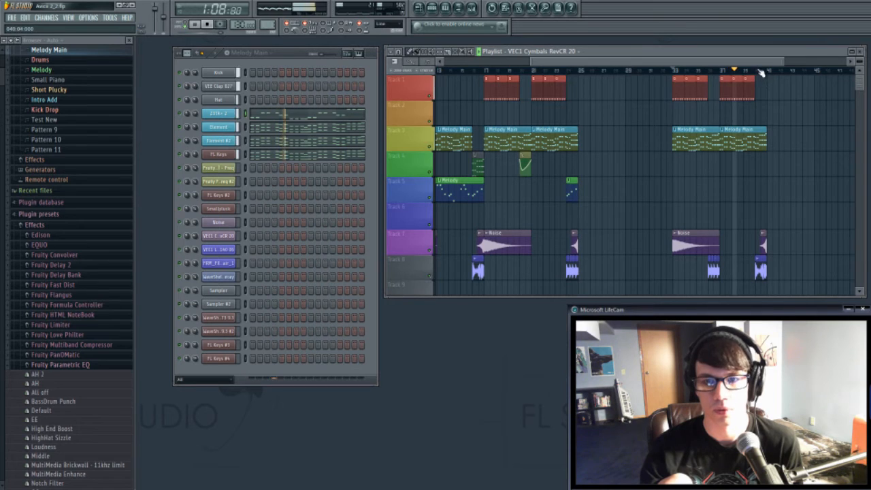
Step: Copy the Fruity Free Filter Freq #2 automation clip to bar 36 and place a Small Piano clip at bar 40, both on track 4
click(213, 25)
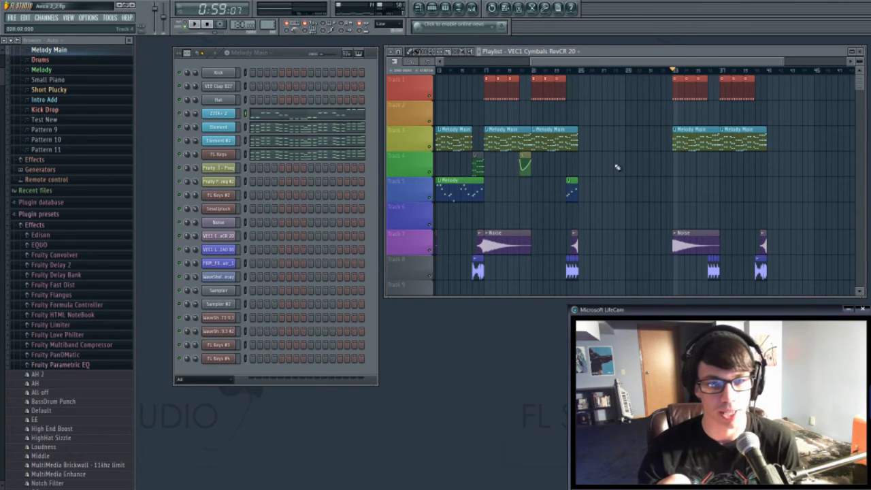
drag(528, 157, 722, 157)
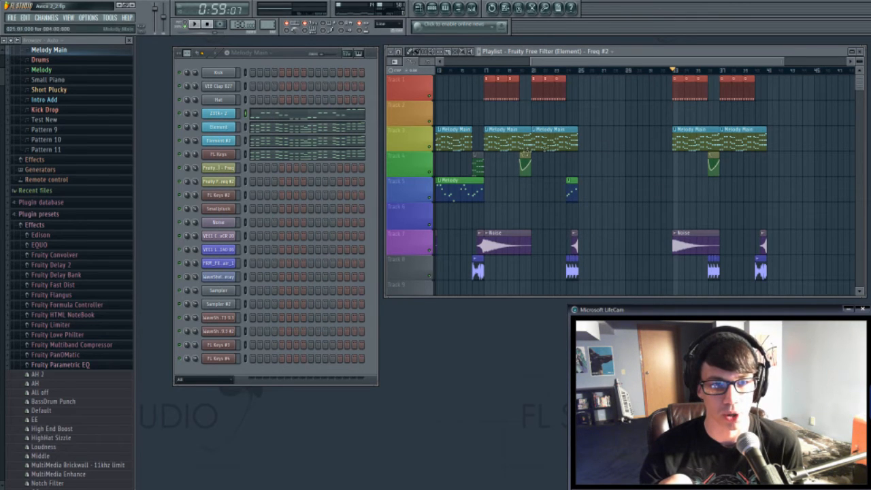
click(478, 167)
drag(811, 166, 762, 167)
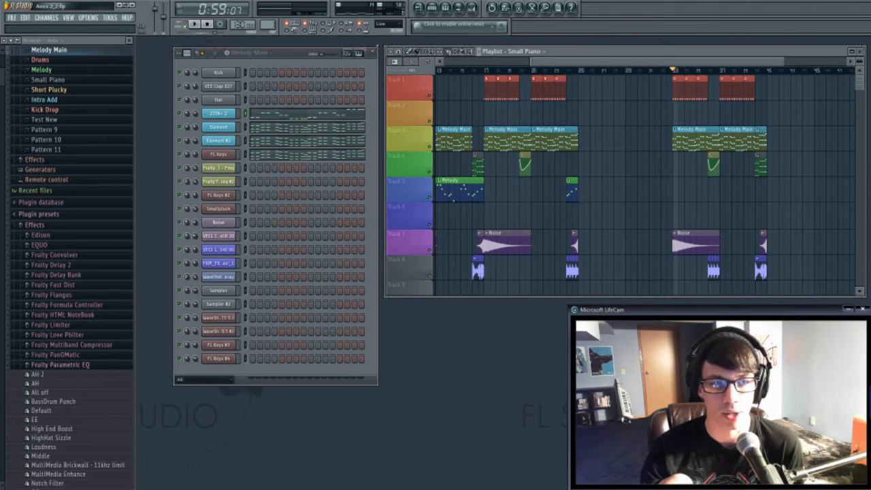
Step: Shorten the last Melody Main clip on track 3 to end before bar 40 and play the section from bar 33
drag(765, 136, 754, 136)
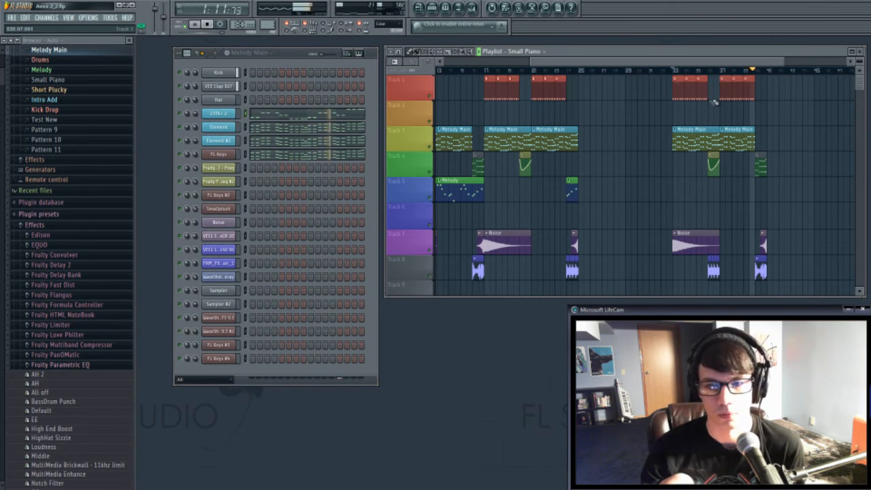
click(207, 25)
click(672, 70)
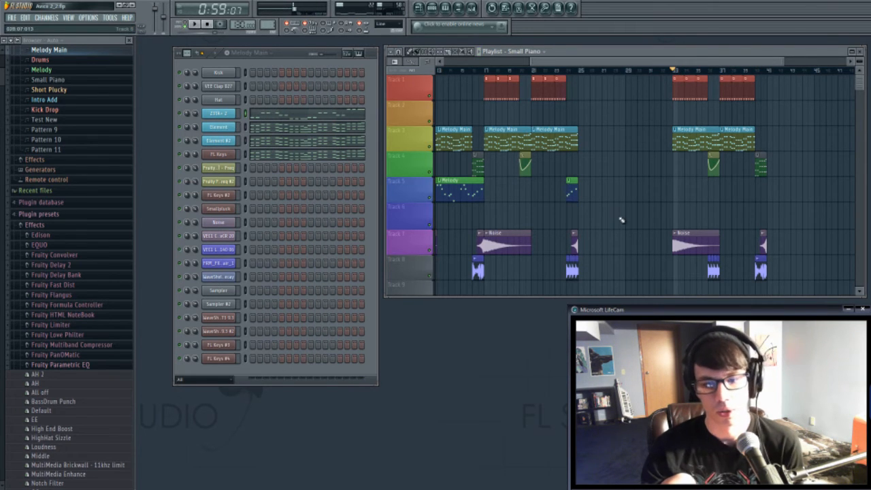
Step: Delete all clips of the section spanning bars 33 to 40 from the playlist
drag(782, 60, 823, 61)
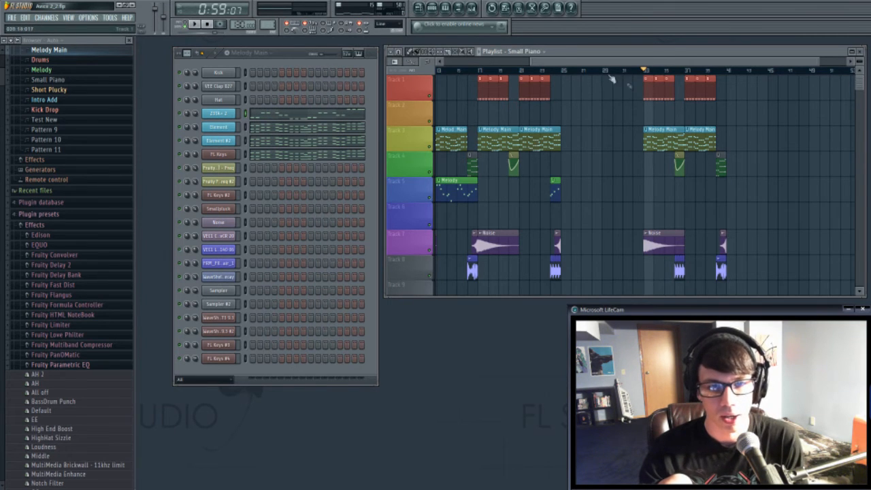
drag(532, 61, 458, 61)
drag(767, 266, 668, 90)
key(Delete)
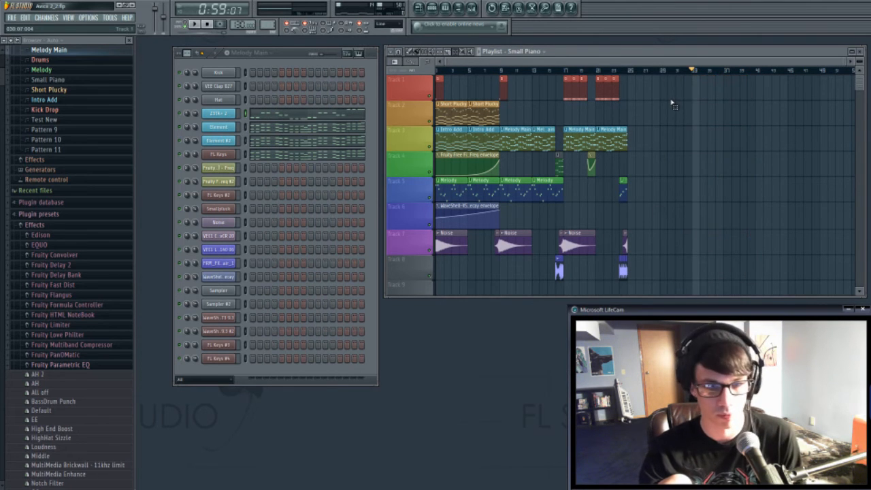
Step: Copy the clips of the bars 9 to 16 section to bar 33 and play the copied section
drag(561, 286, 505, 105)
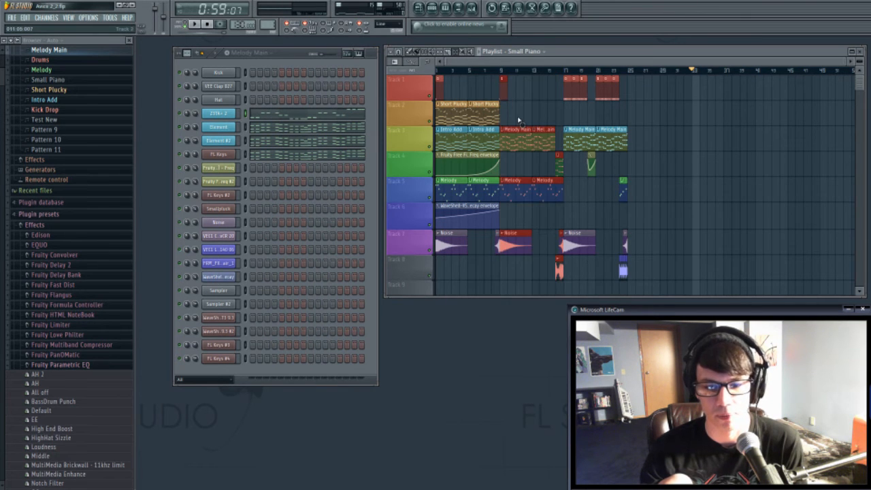
drag(512, 143, 707, 157)
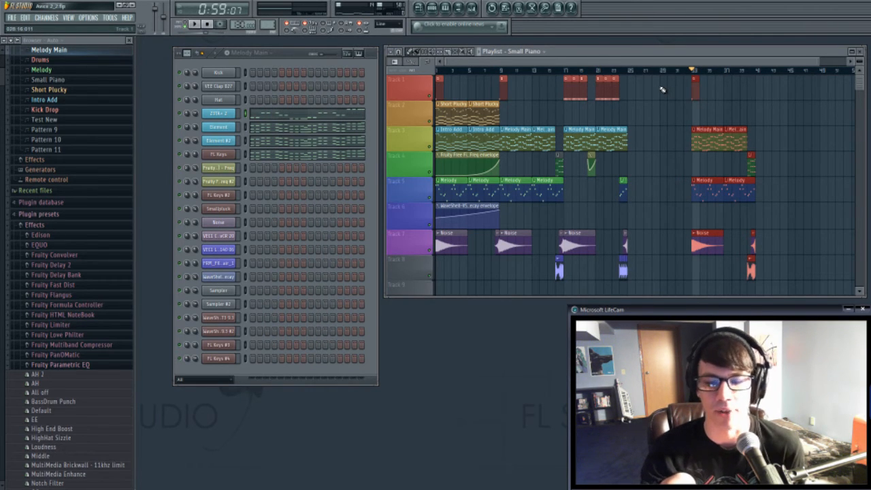
click(195, 24)
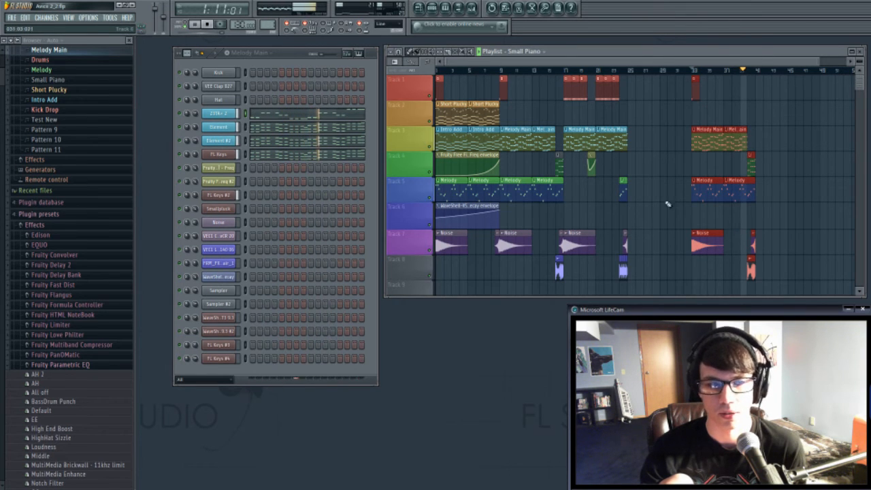
click(208, 25)
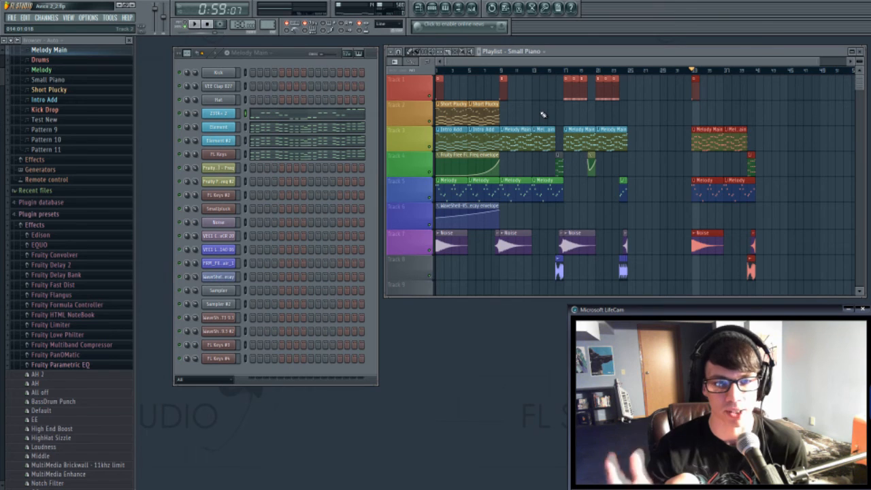
Step: Examine the Z3TA+ 2 notes of the Melody Main pattern in the piano roll, then return to the playlist
double_click(523, 148)
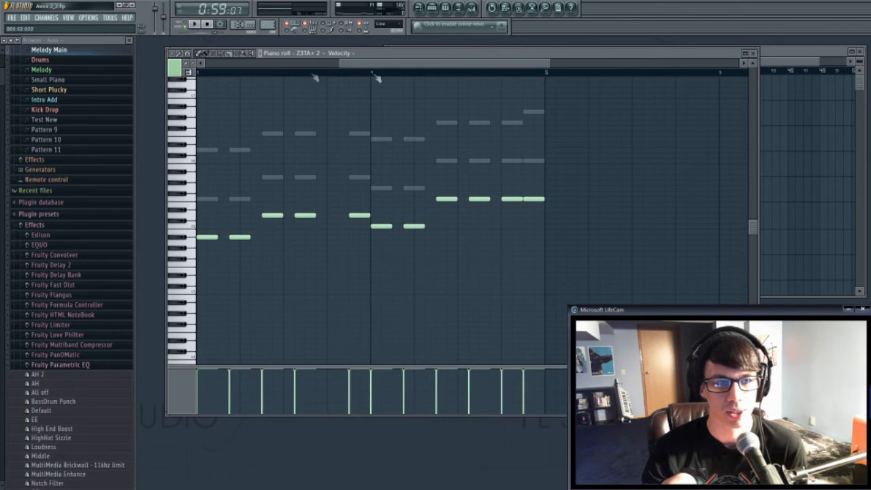
drag(337, 63, 199, 63)
click(193, 23)
click(207, 24)
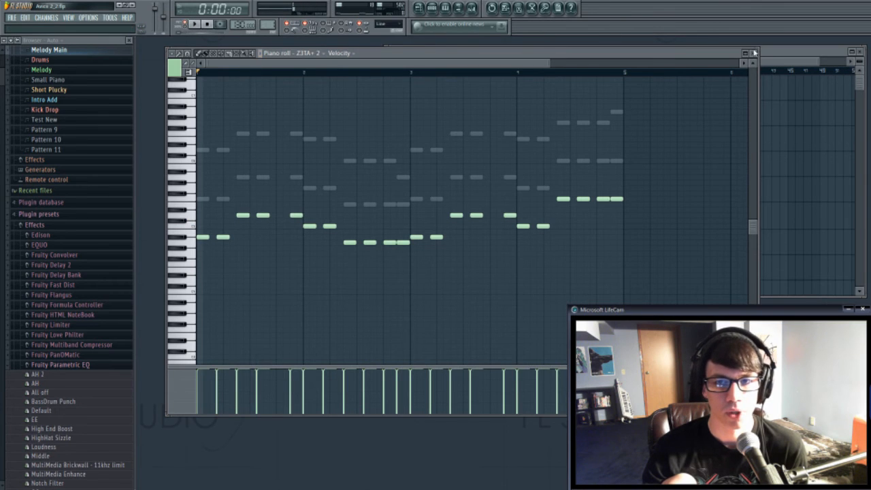
click(752, 53)
Step: Examine all four bars of the Short Plucky pattern's Smallpluck notes in the piano roll and play the pattern
double_click(450, 128)
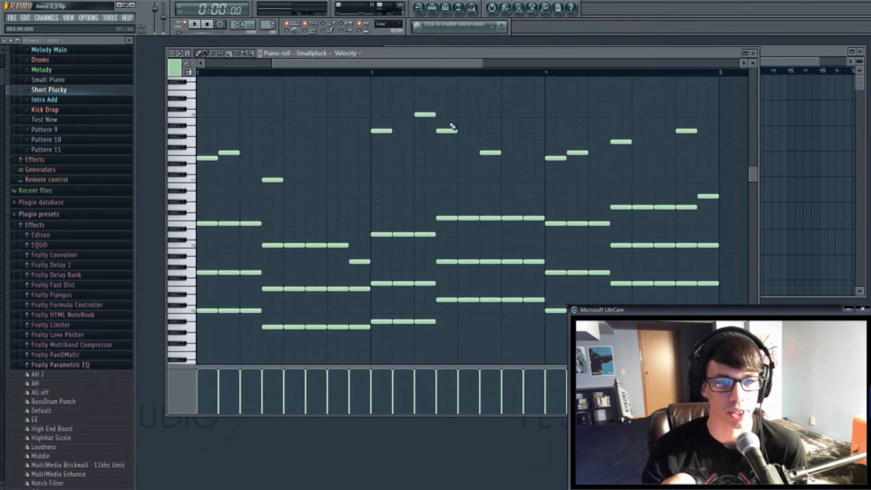
click(751, 53)
right_click(219, 208)
click(261, 208)
drag(416, 63, 637, 63)
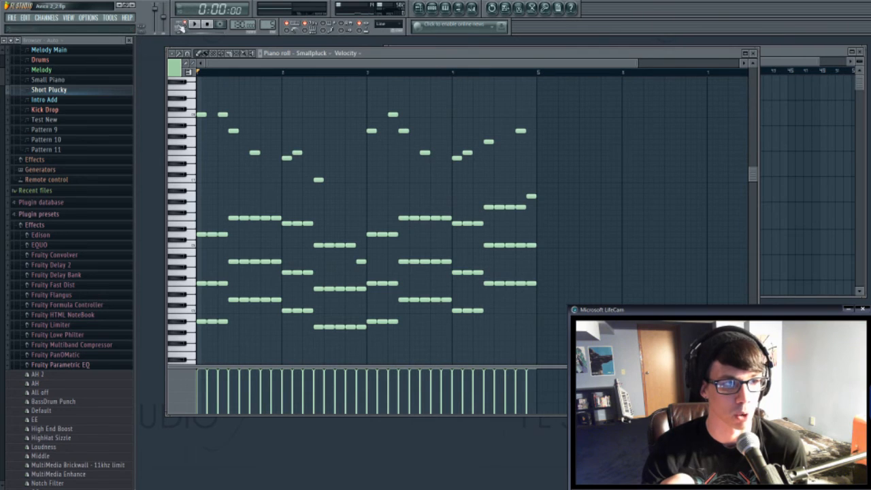
key(space)
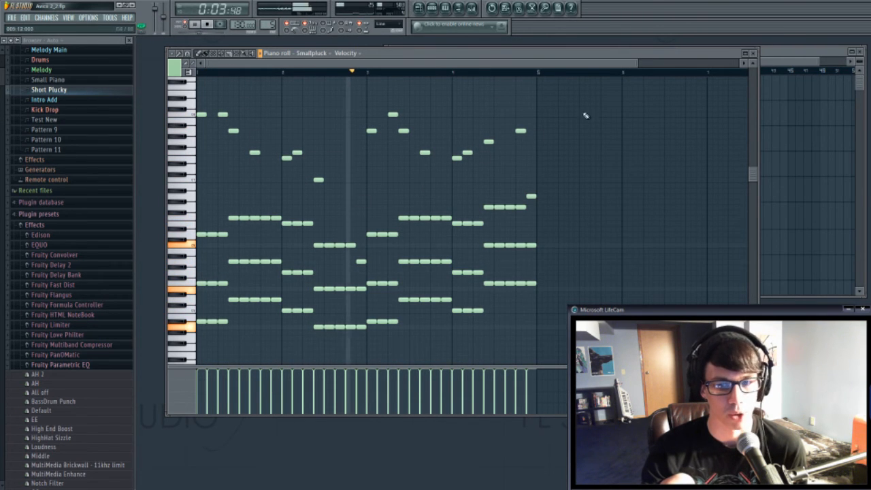
click(753, 53)
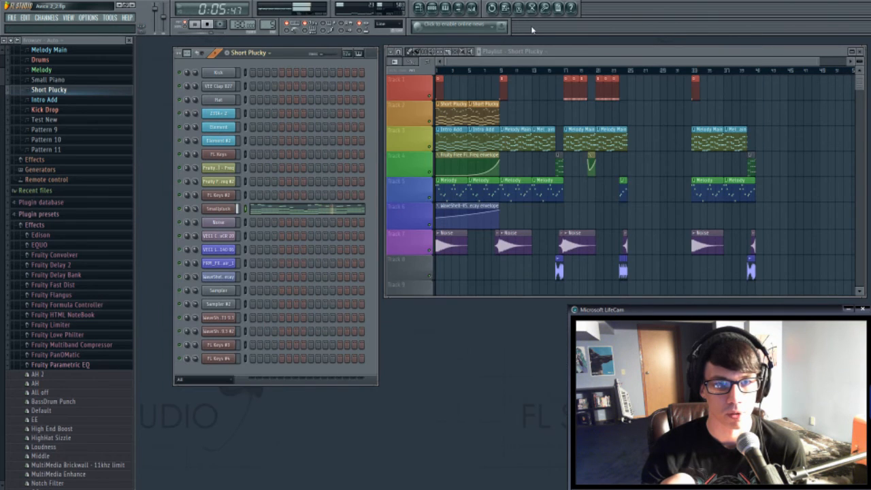
click(208, 25)
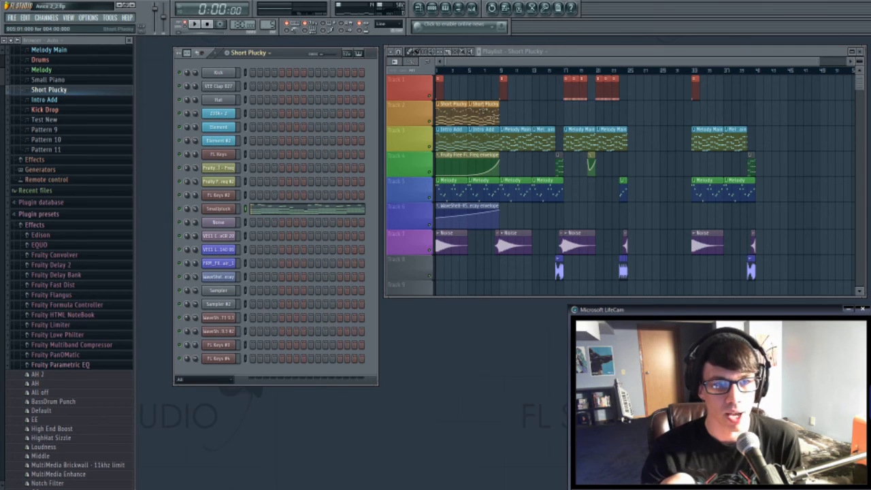
Step: Delete the copied section starting at bar 33 from all playlist tracks
click(457, 57)
drag(773, 281, 680, 104)
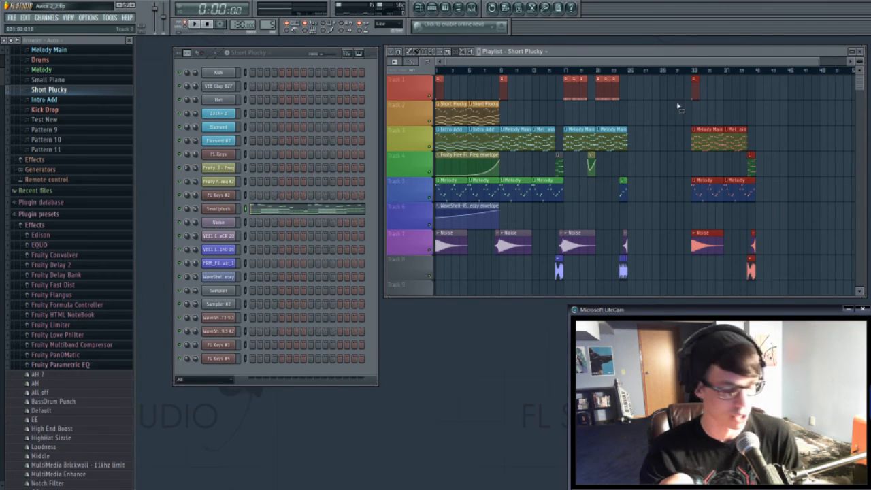
key(Delete)
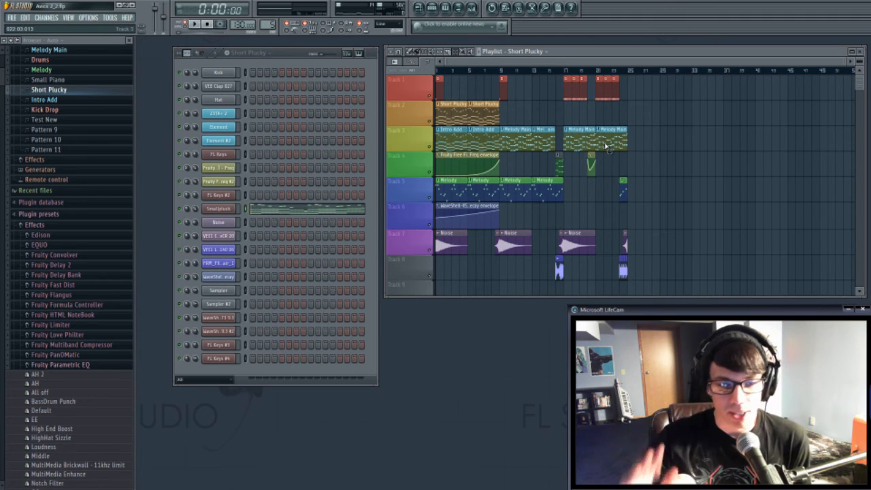
Step: Select the whole arrangement from bar 1 through bar 24 and play it from the start
click(442, 72)
drag(441, 73, 628, 79)
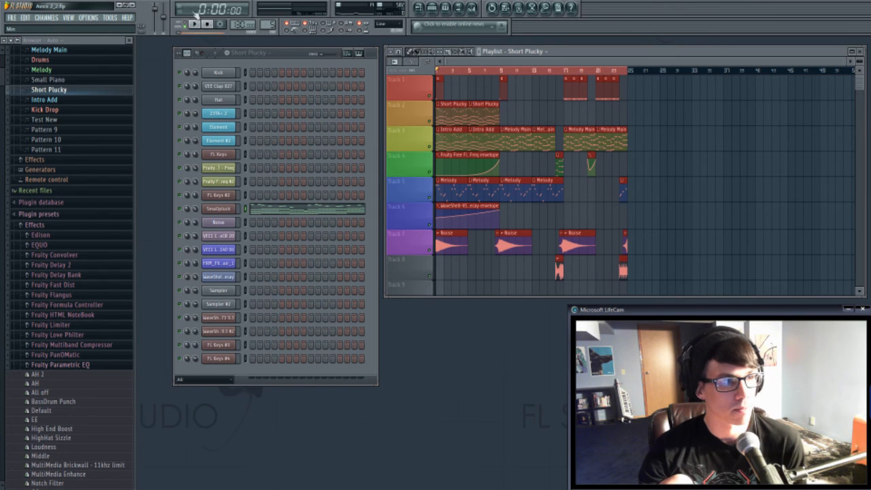
key(space)
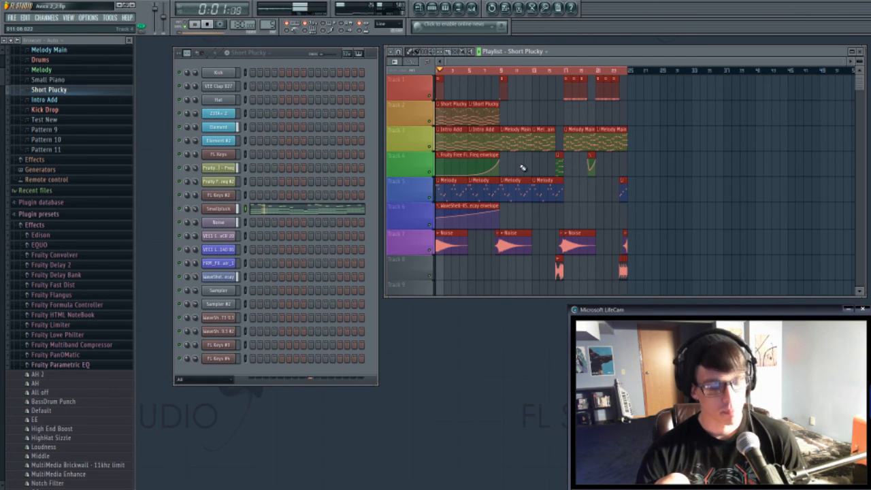
key(space)
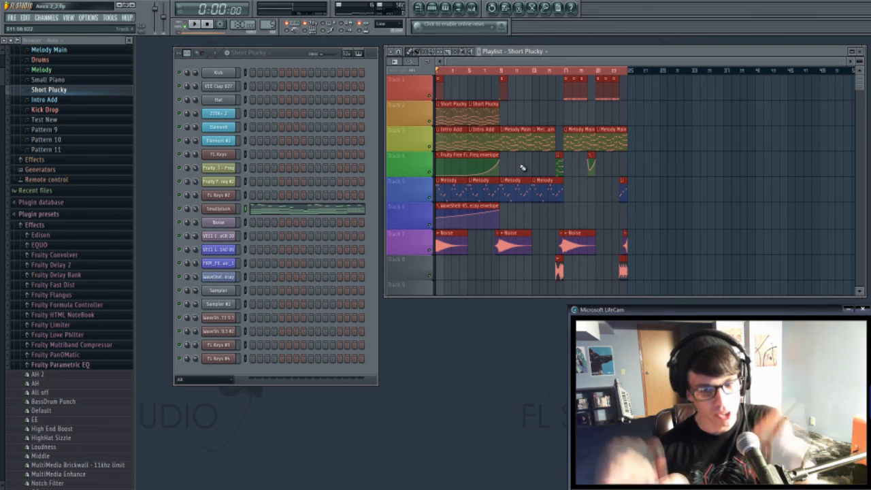
drag(847, 65, 808, 59)
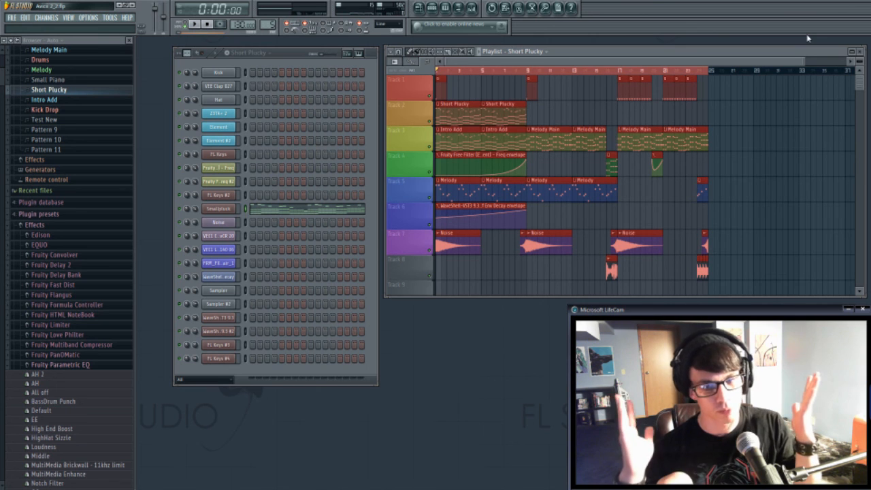